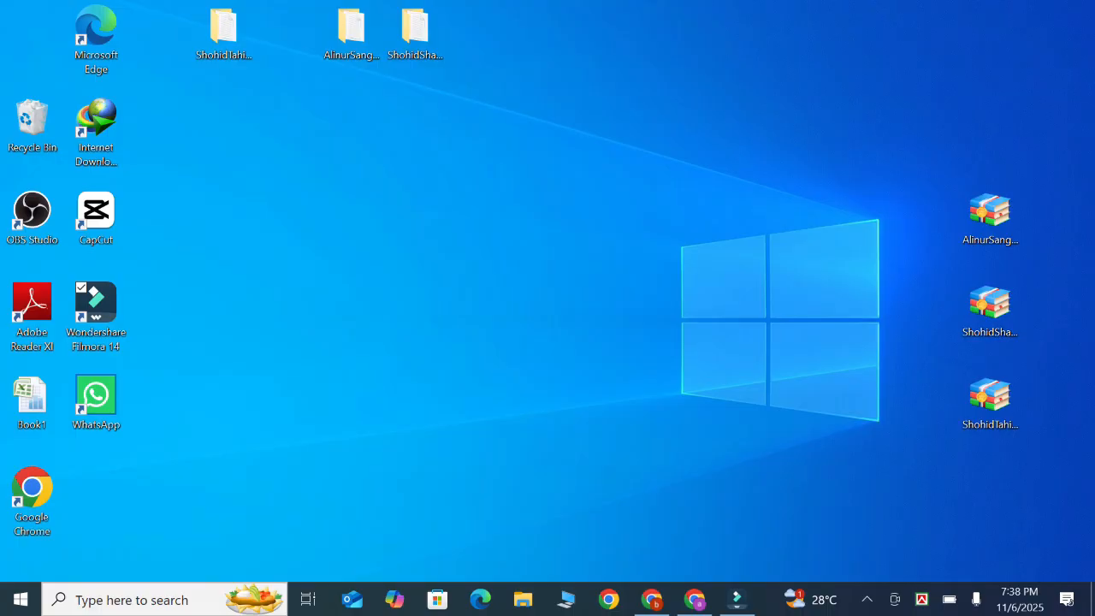
Switch to Wondershare Filmora and import the CENTGA (7) green-screen video from the Downloads folder.
click(736, 599)
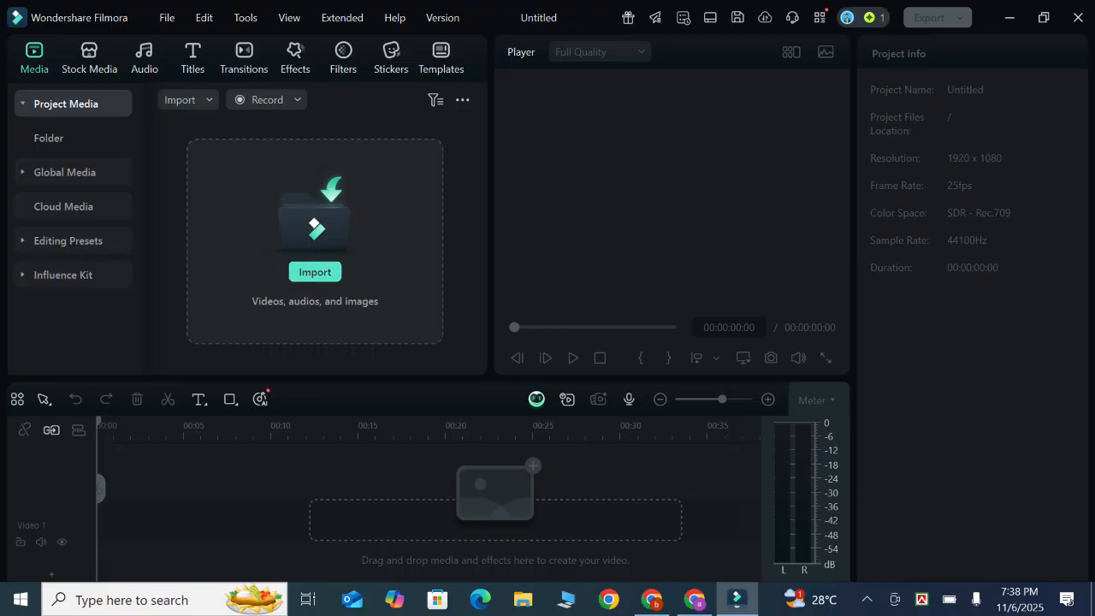
click(314, 272)
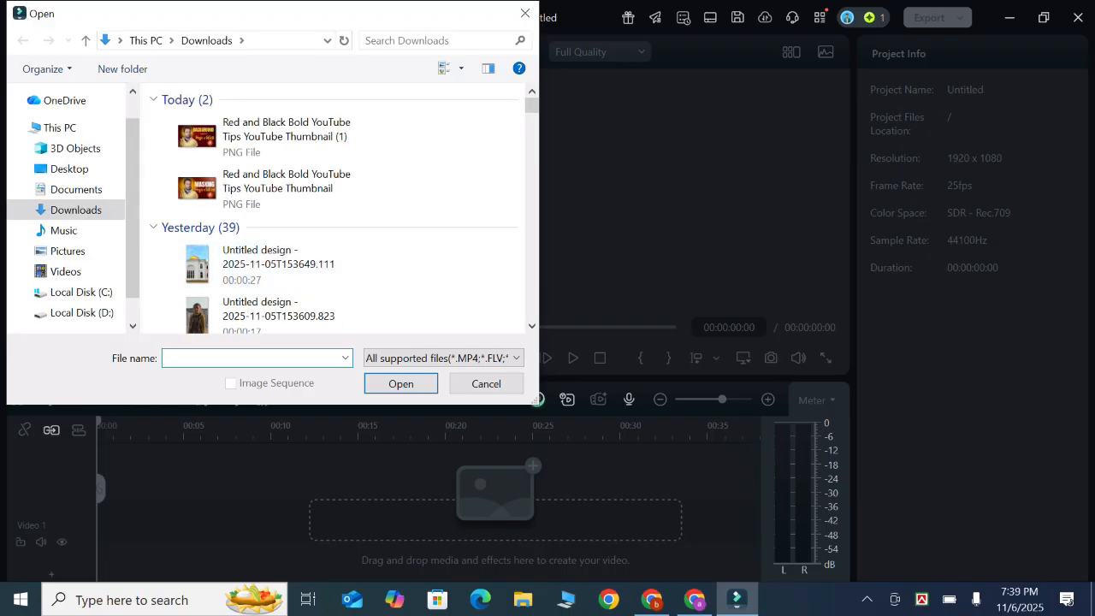
scroll(333, 210, down, 5)
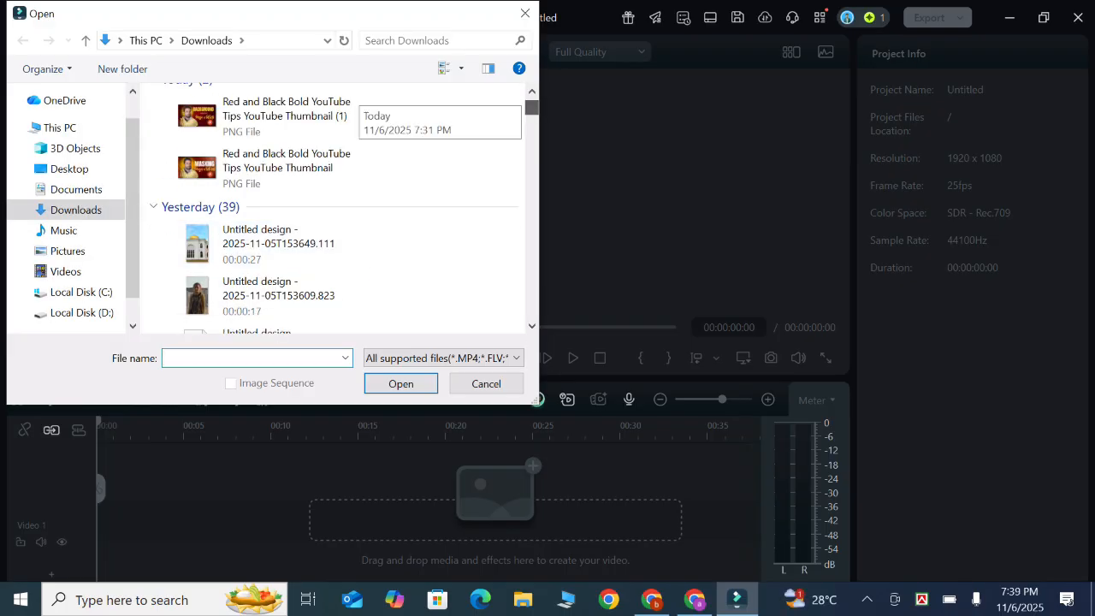
drag(532, 129, 532, 156)
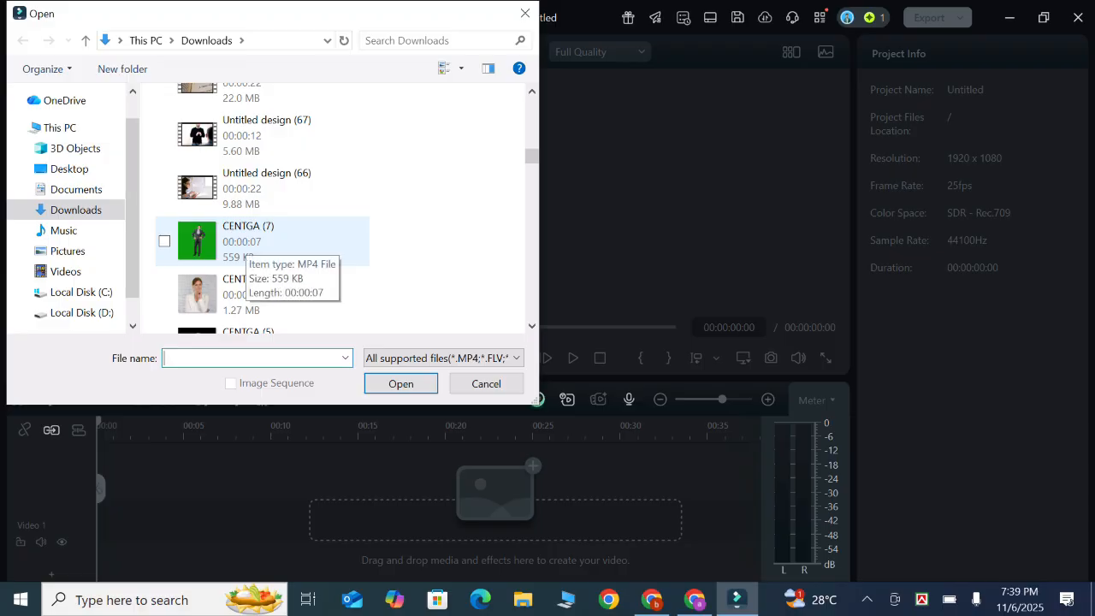
click(247, 240)
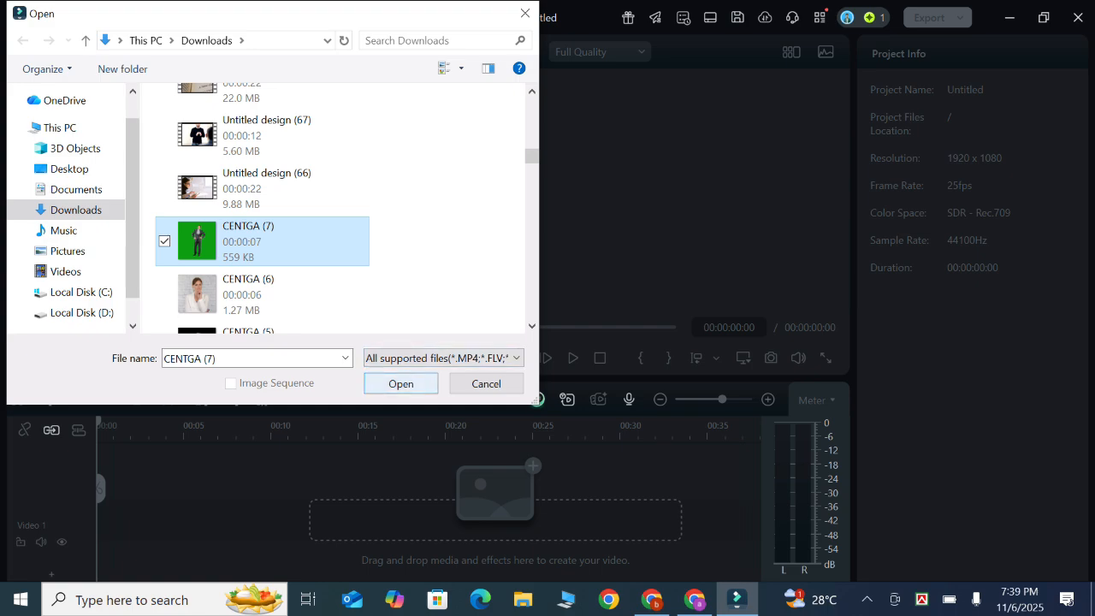
click(400, 383)
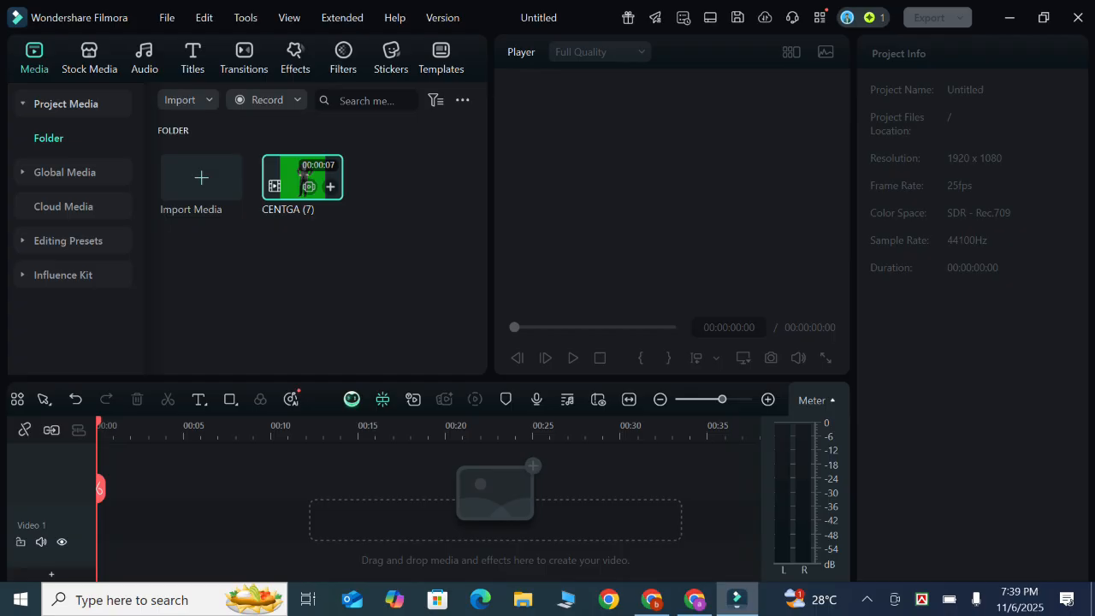
Place the CENTGA (7) clip at the start of Video 1, keeping the project settings of 1920x1080 25fps.
drag(299, 177, 102, 532)
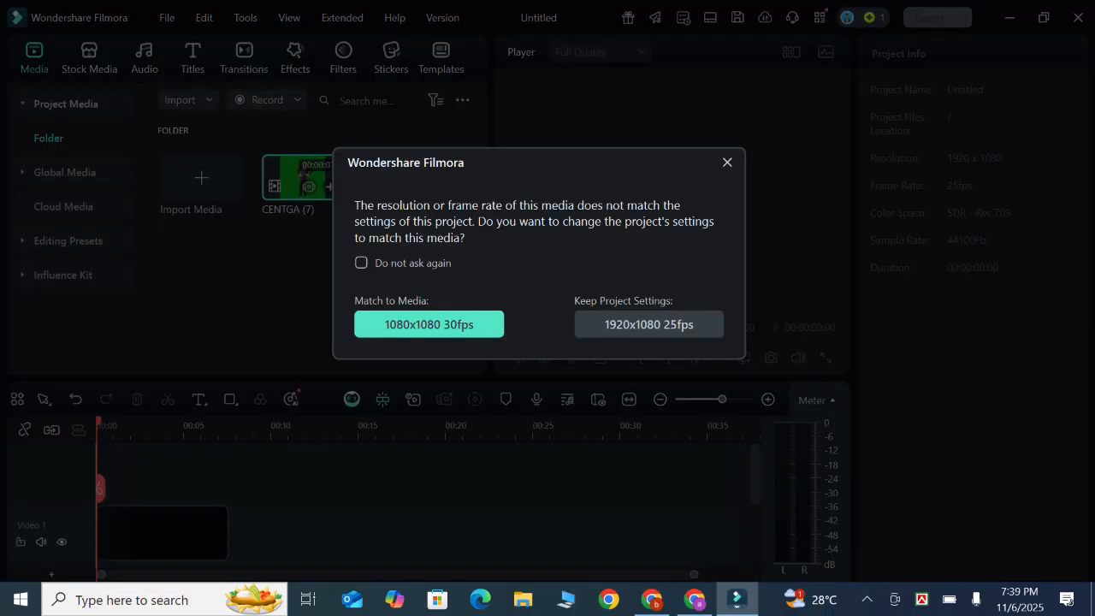
click(648, 324)
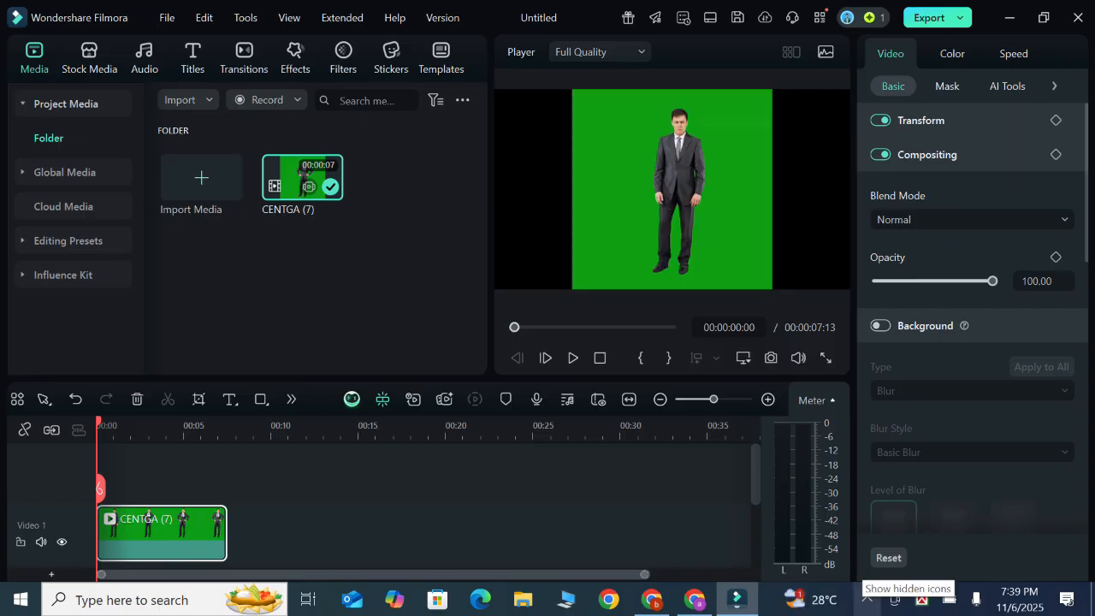
click(867, 598)
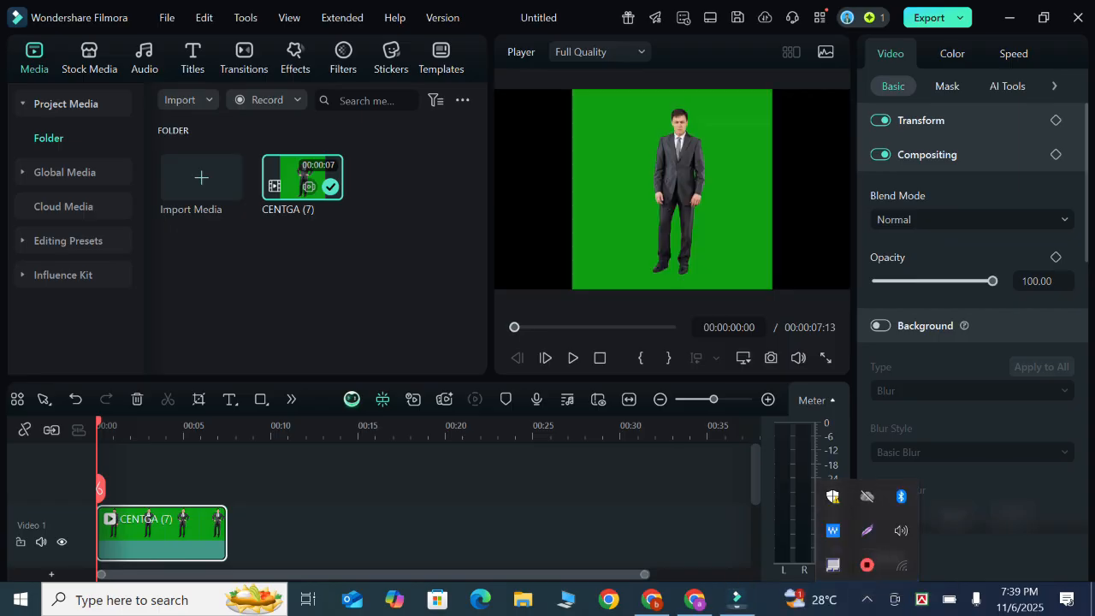
click(714, 399)
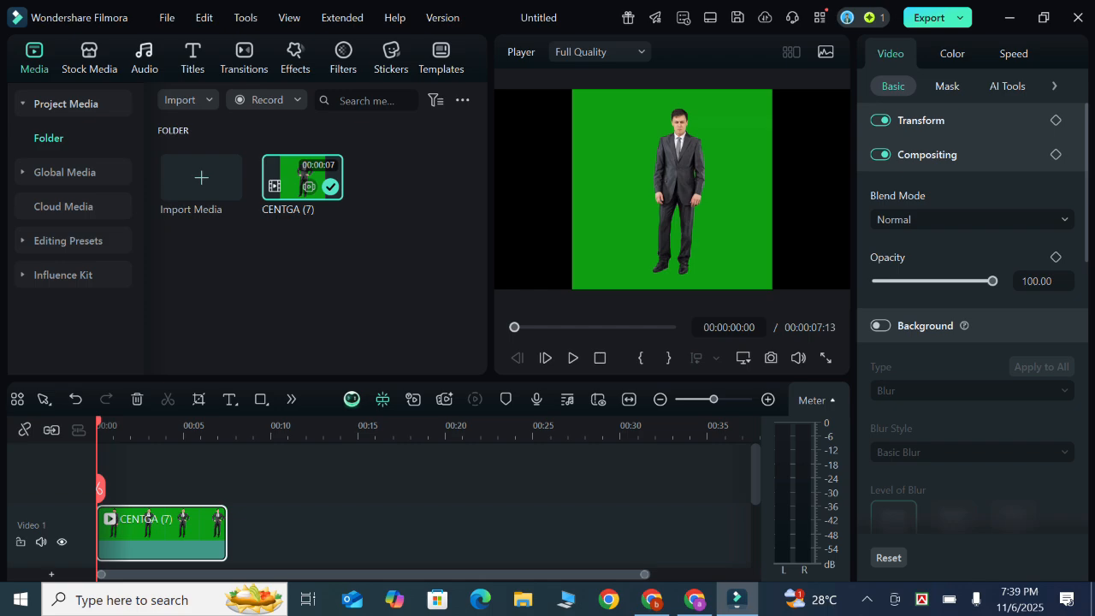
Add the Office background from the trending stock media at the start of Video 2, above the CENTGA (7) clip.
click(89, 58)
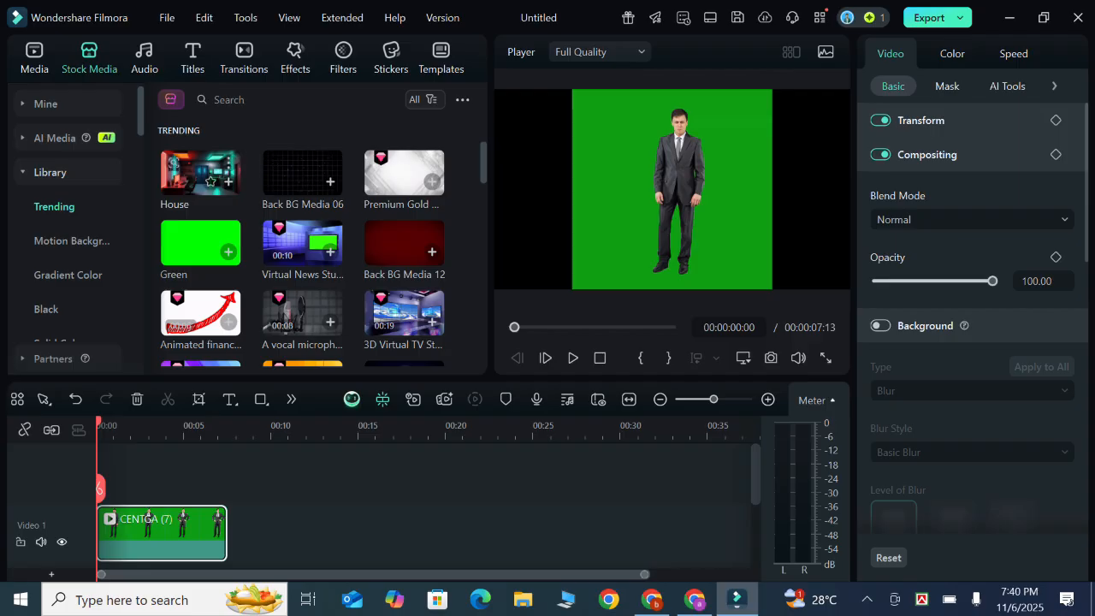
scroll(302, 171, down, 3)
scroll(302, 171, down, 3)
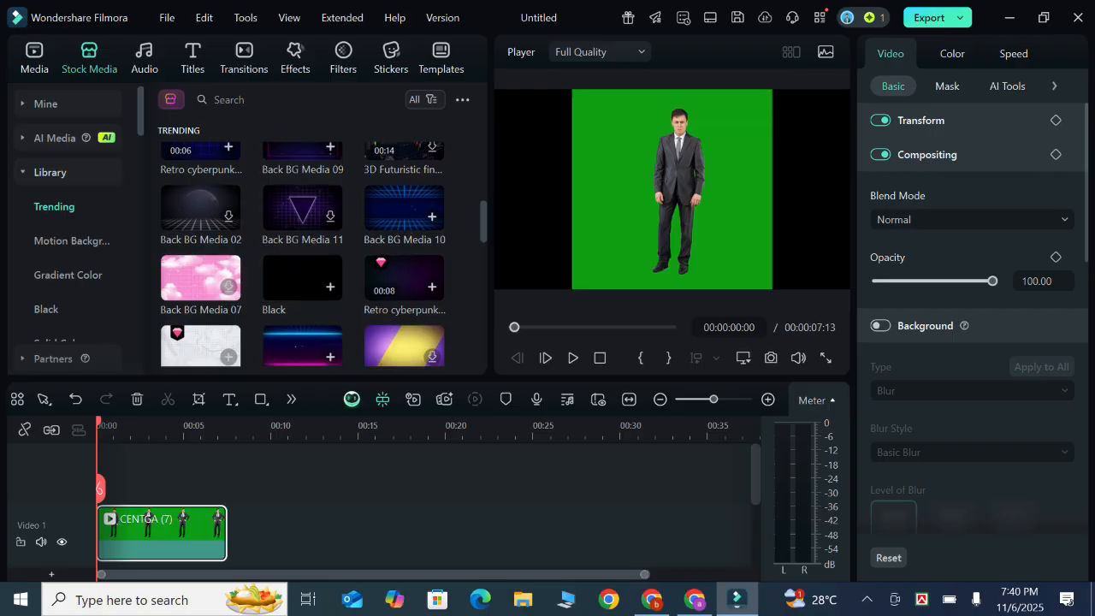
scroll(304, 254, down, 5)
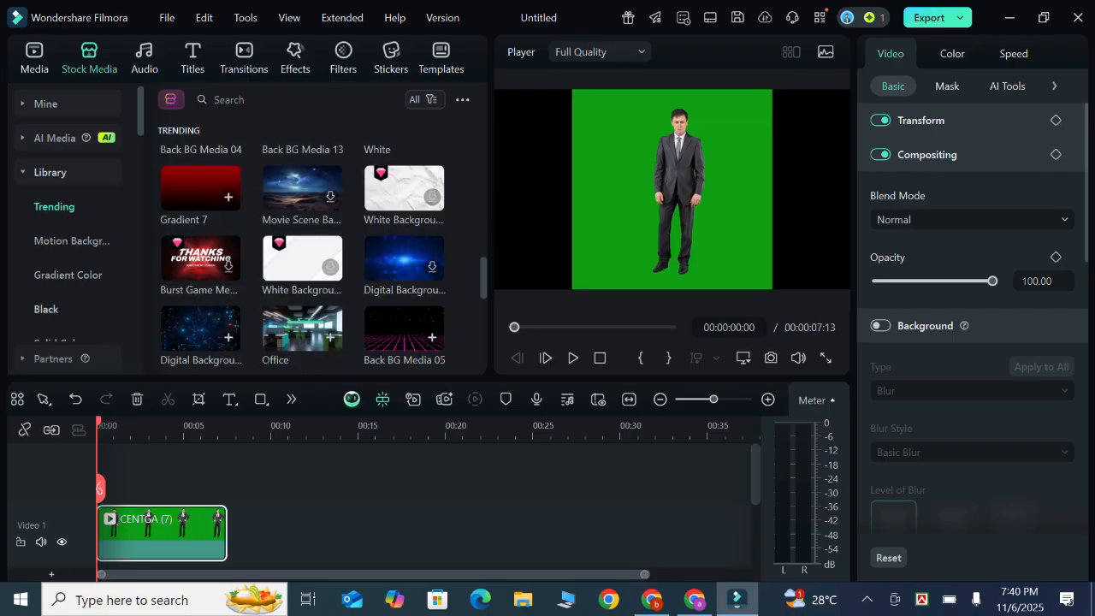
scroll(302, 257, down, 1)
scroll(302, 257, down, 3)
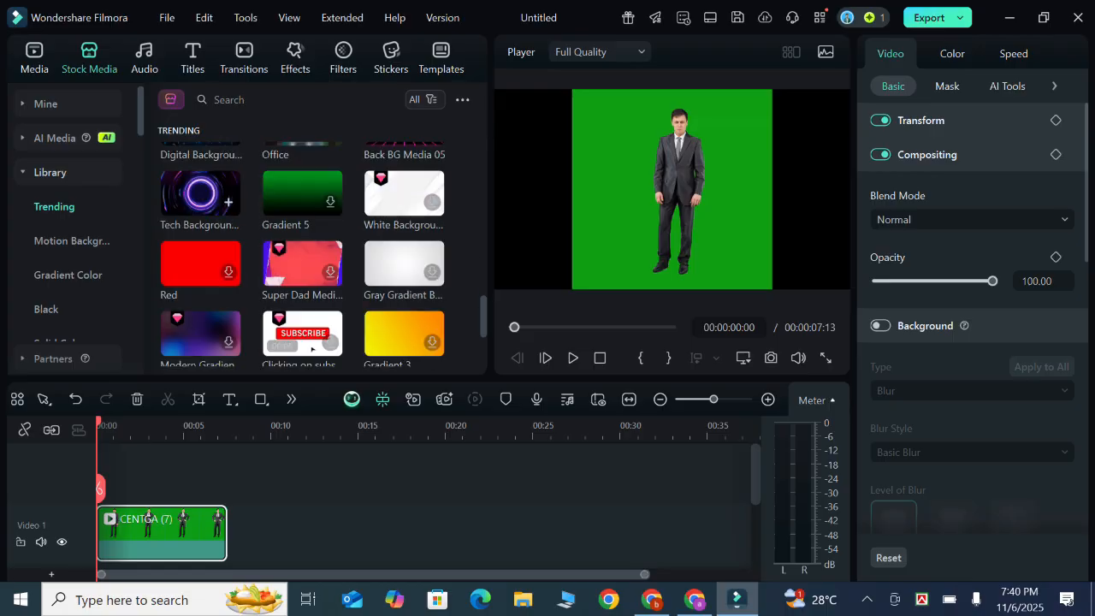
scroll(302, 265, up, 3)
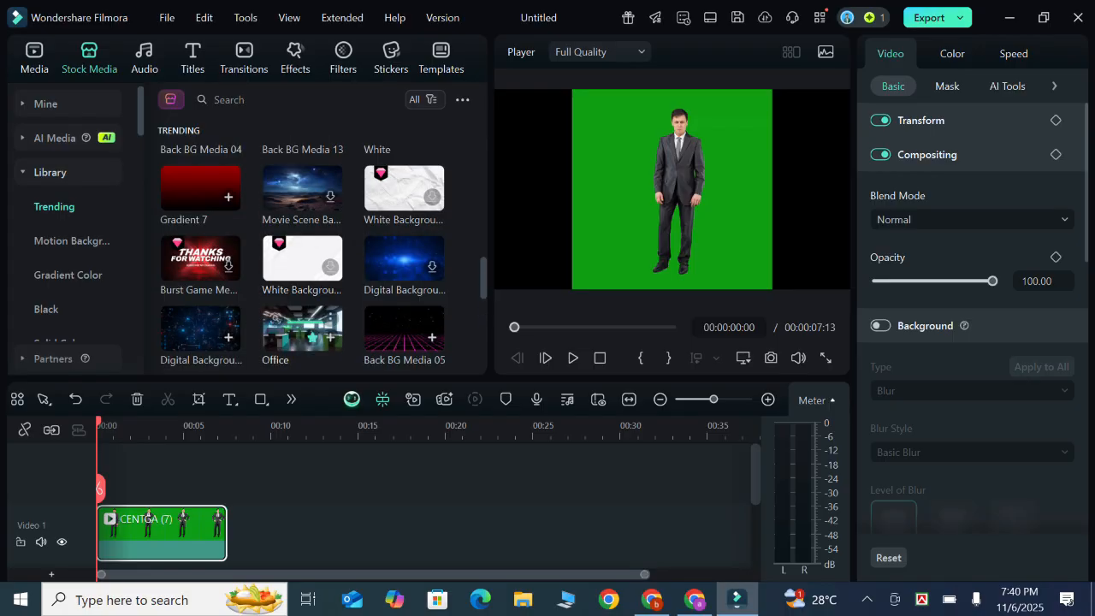
click(300, 329)
drag(299, 325, 102, 475)
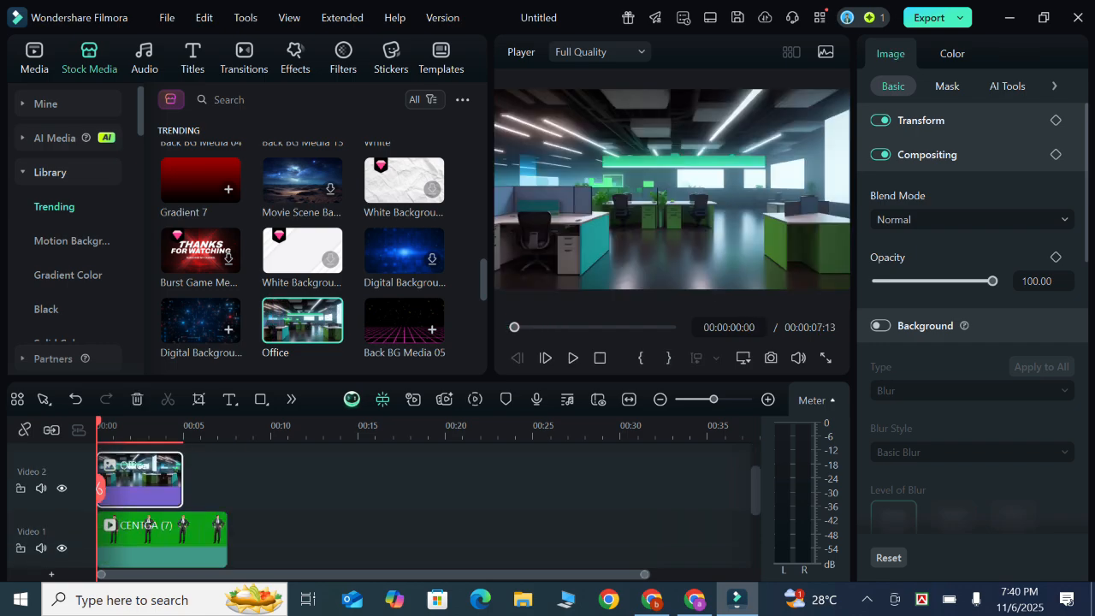
Move the CENTGA (7) clip to Video 3 above the Office background and place a duplicate of it on Video 4.
drag(144, 524, 142, 460)
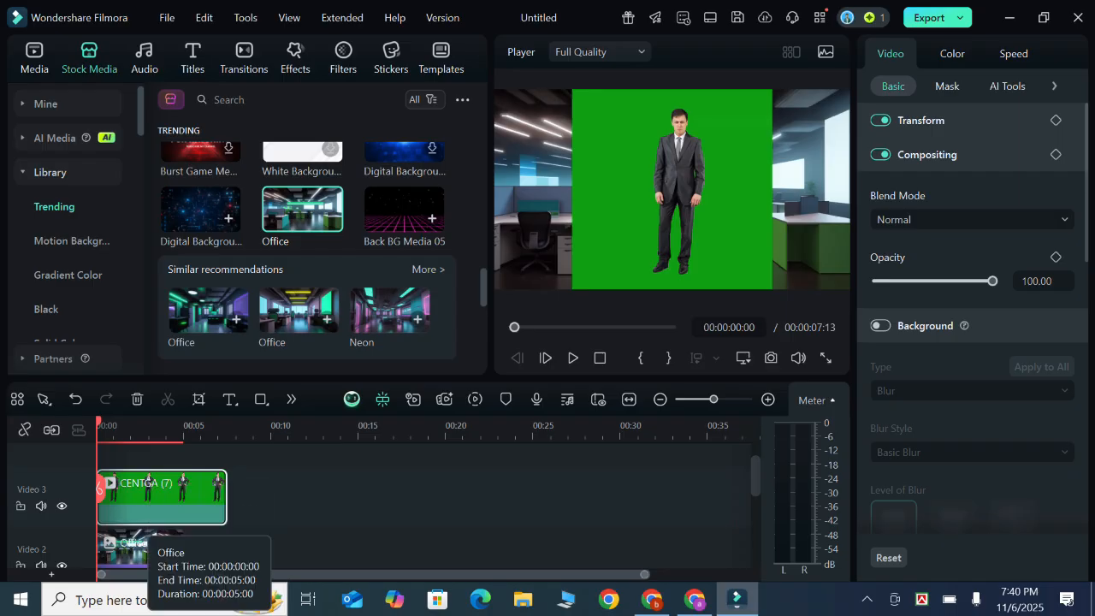
scroll(428, 496, up, 1)
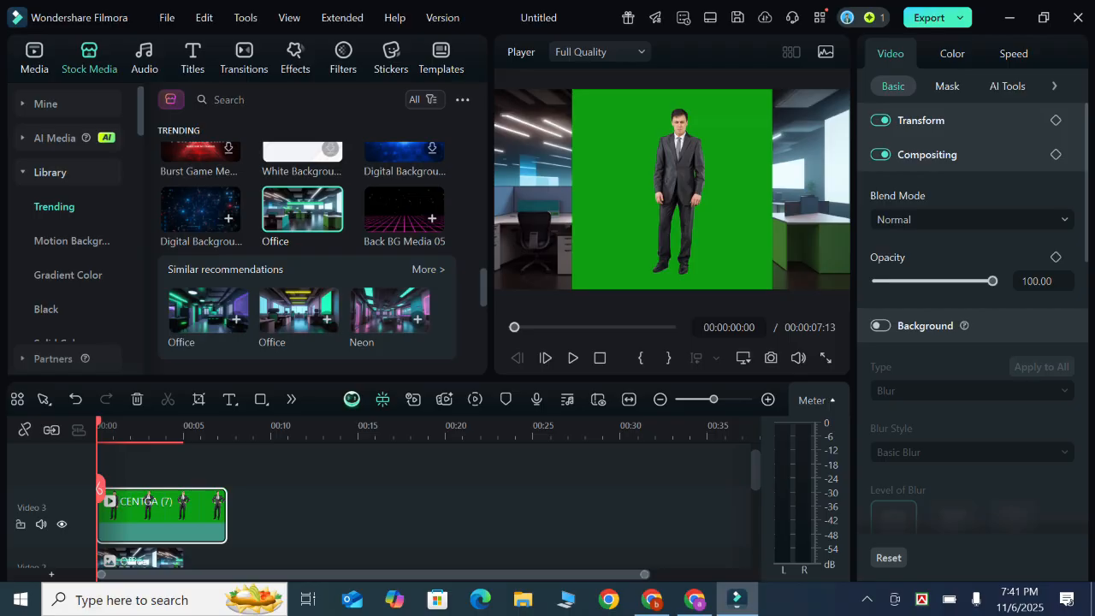
drag(147, 500, 147, 462)
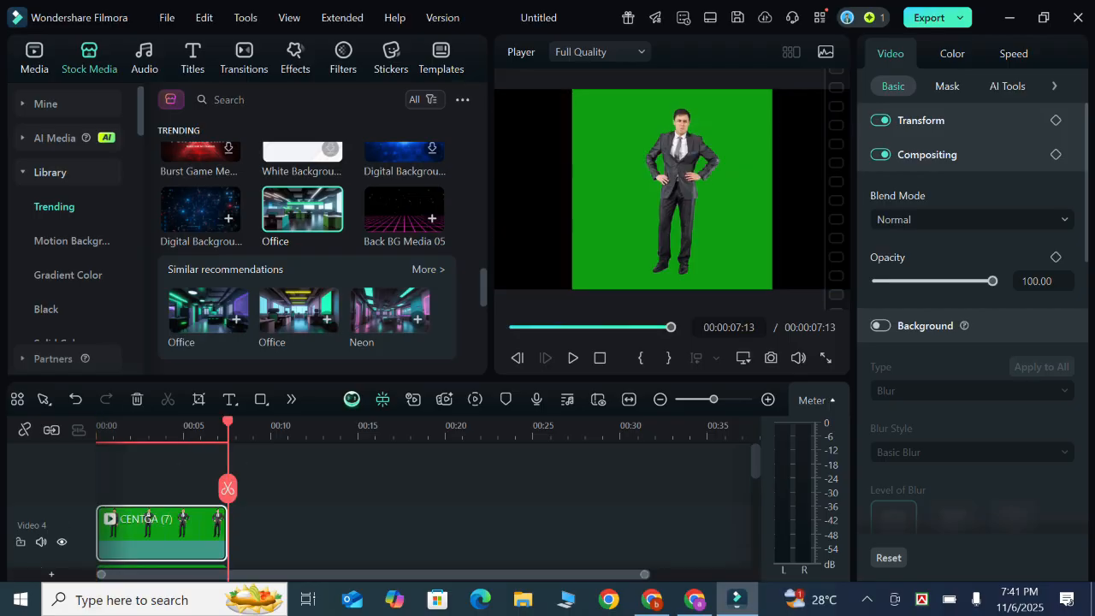
scroll(147, 483, down, 2)
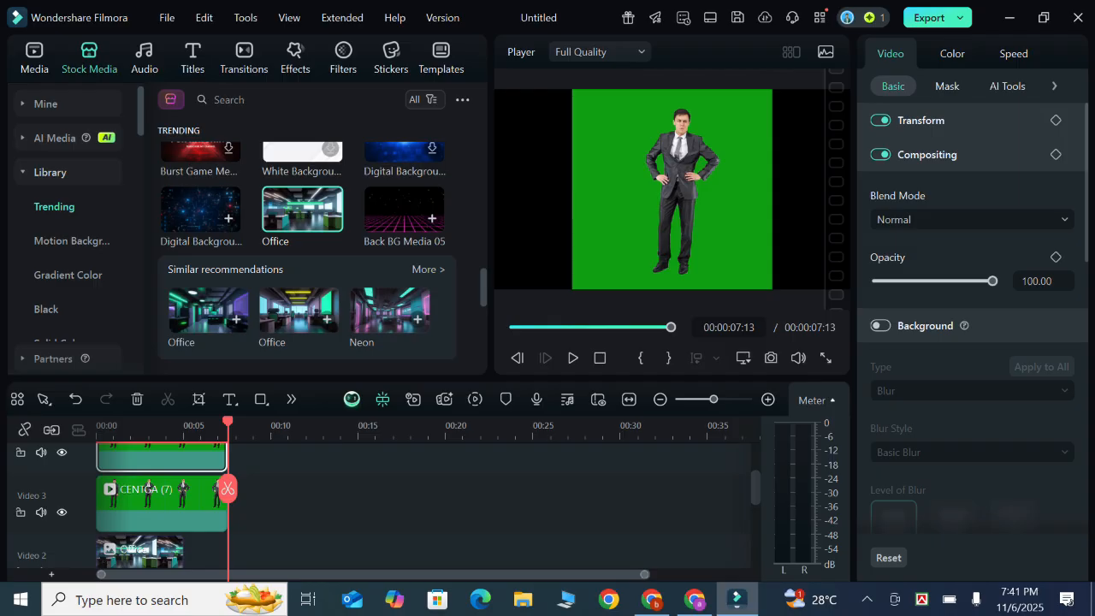
scroll(385, 505, up, 2)
scroll(386, 504, down, 1)
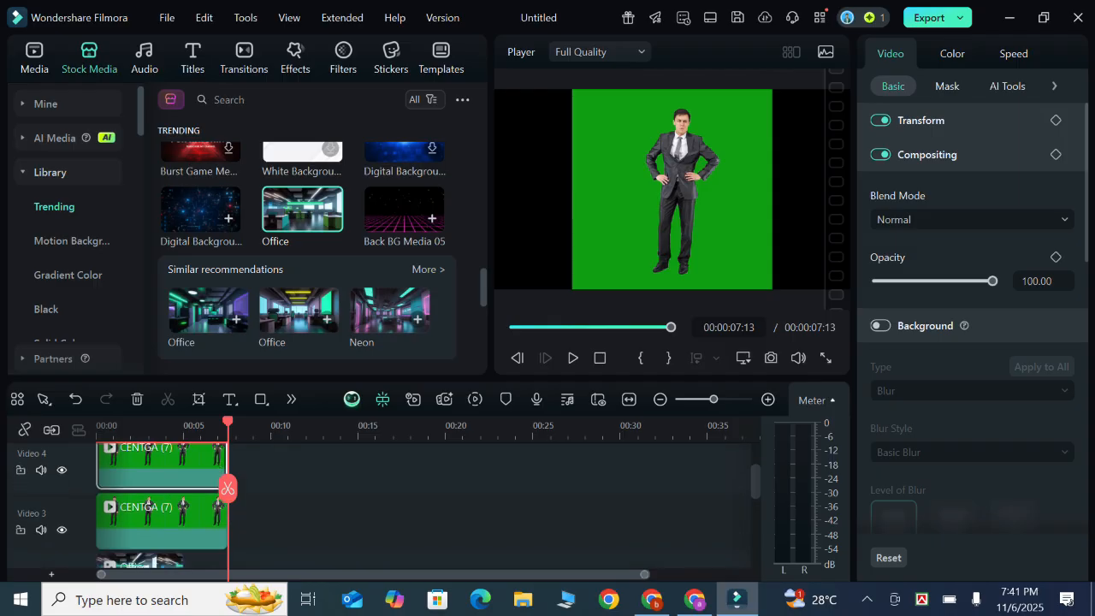
Move the upper CENTGA (7) copy to Video 5, leaving Video 4 empty, and shrink the height of both CENTGA (7) tracks.
mouse_move(163, 469)
mouse_down()
mouse_move(163, 455)
mouse_move(163, 472)
mouse_up()
scroll(163, 483, down, 3)
scroll(386, 505, down, 4)
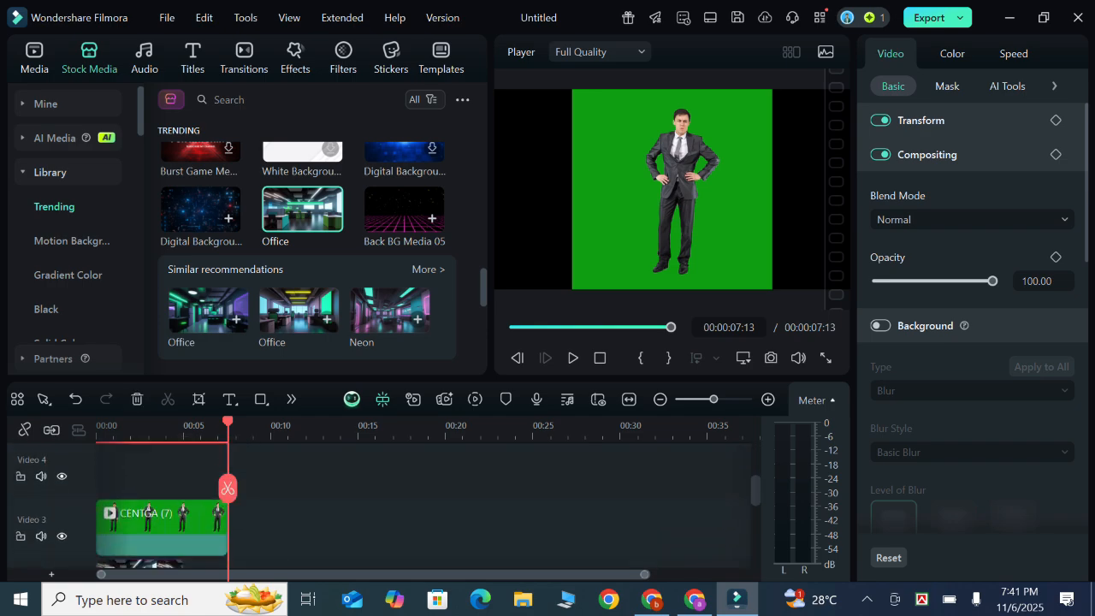
scroll(162, 505, up, 2)
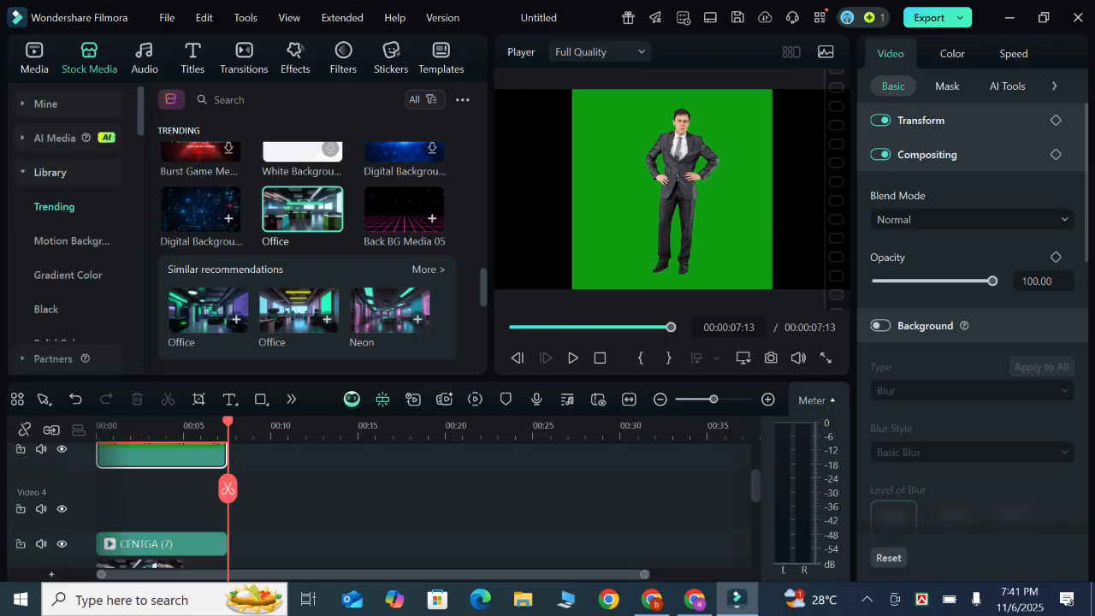
scroll(385, 505, down, 1)
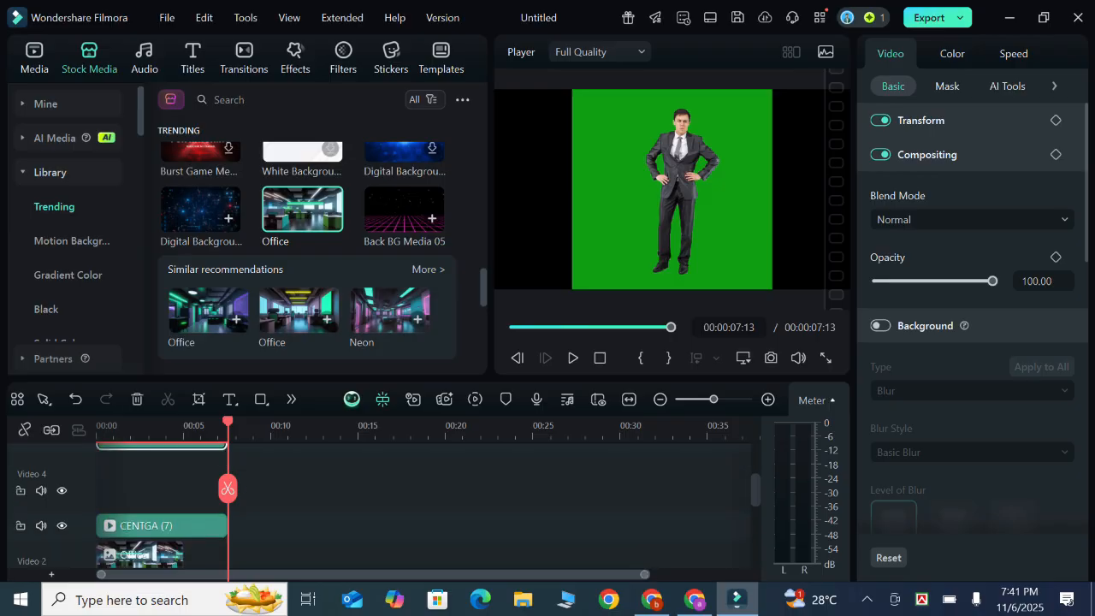
scroll(64, 479, up, 2)
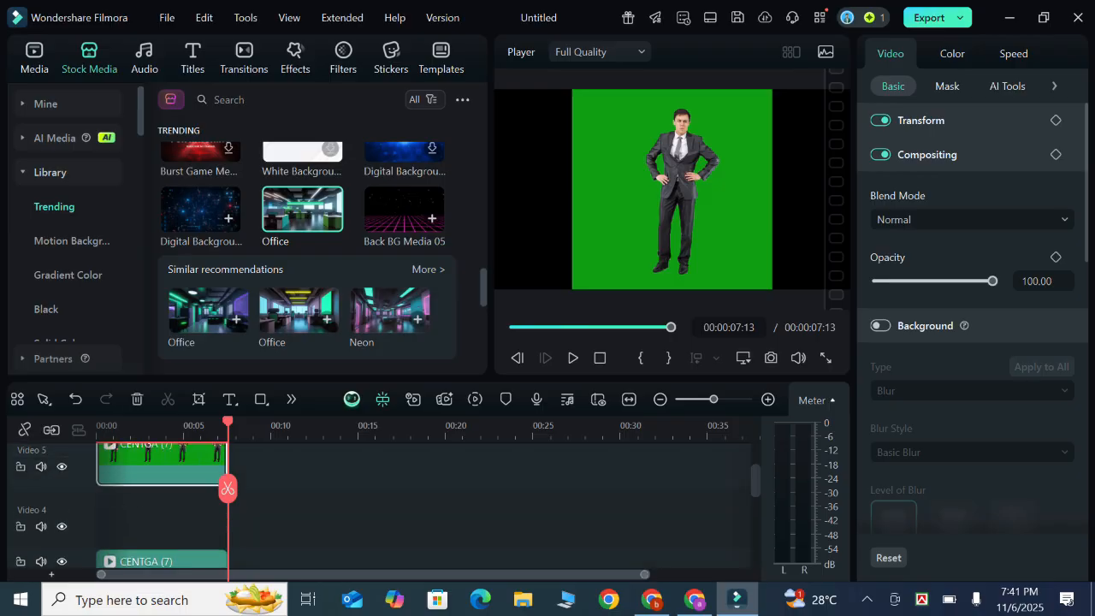
scroll(385, 496, up, 3)
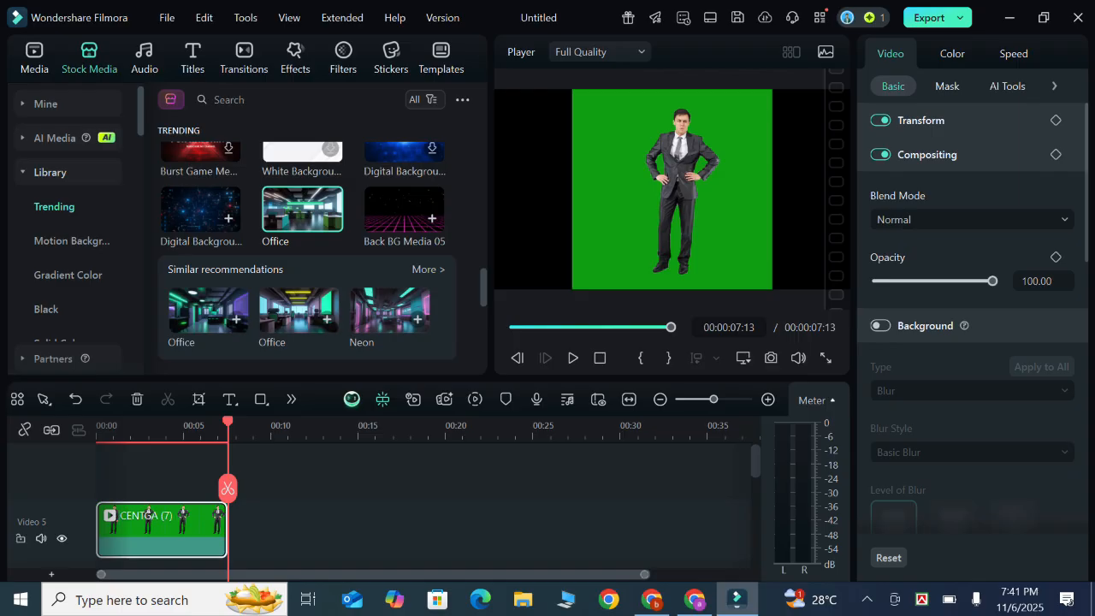
scroll(148, 516, down, 2)
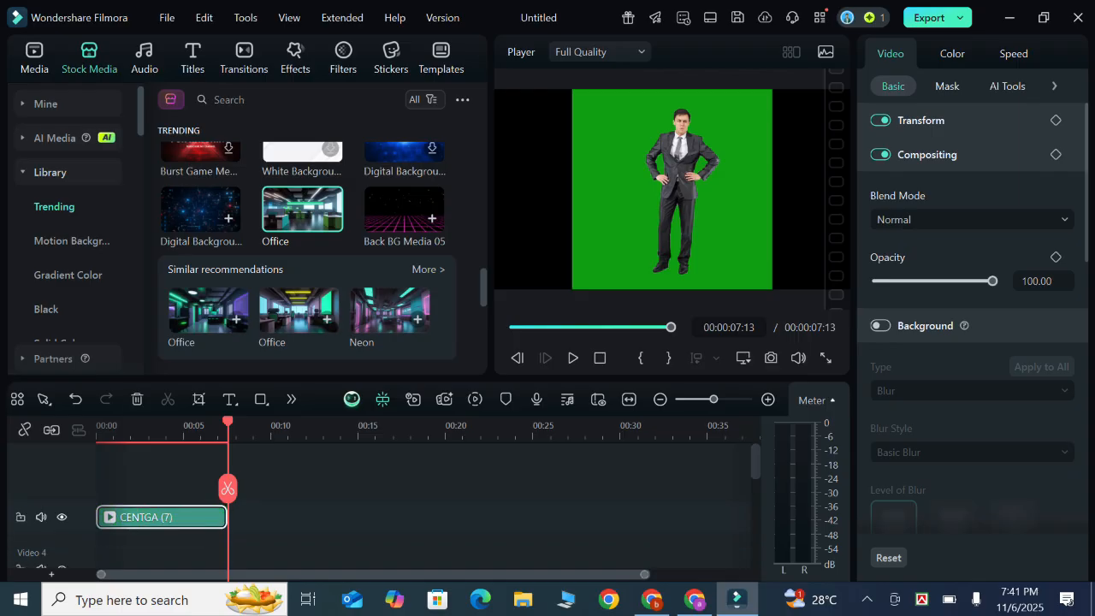
scroll(385, 505, down, 4)
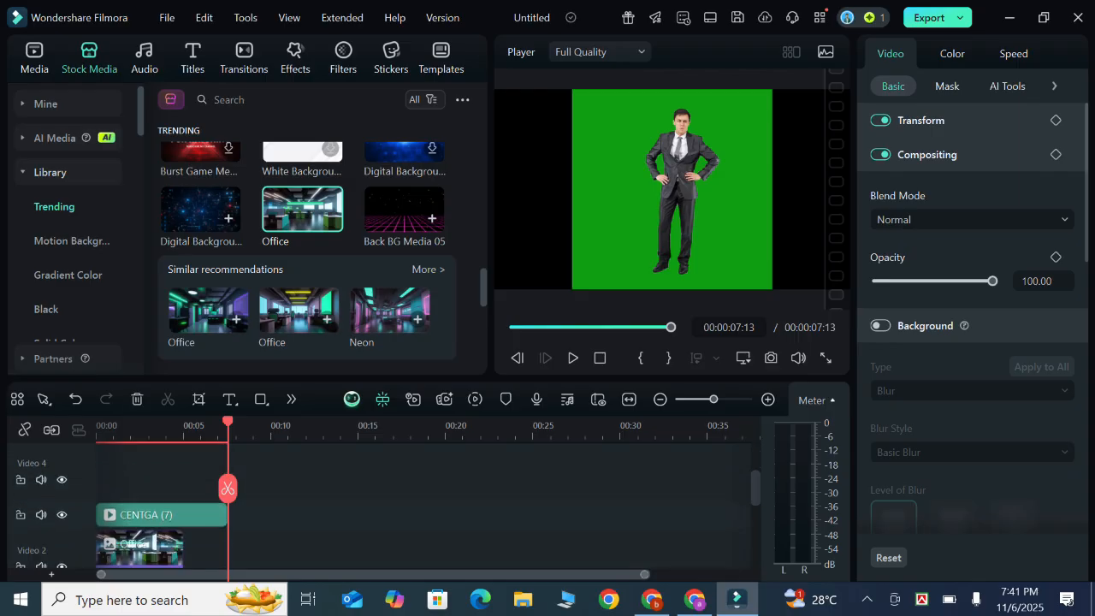
Move the Office clip to the start of Video 4 between the two CENTGA (7) clips and extend it to their end.
drag(111, 531, 288, 530)
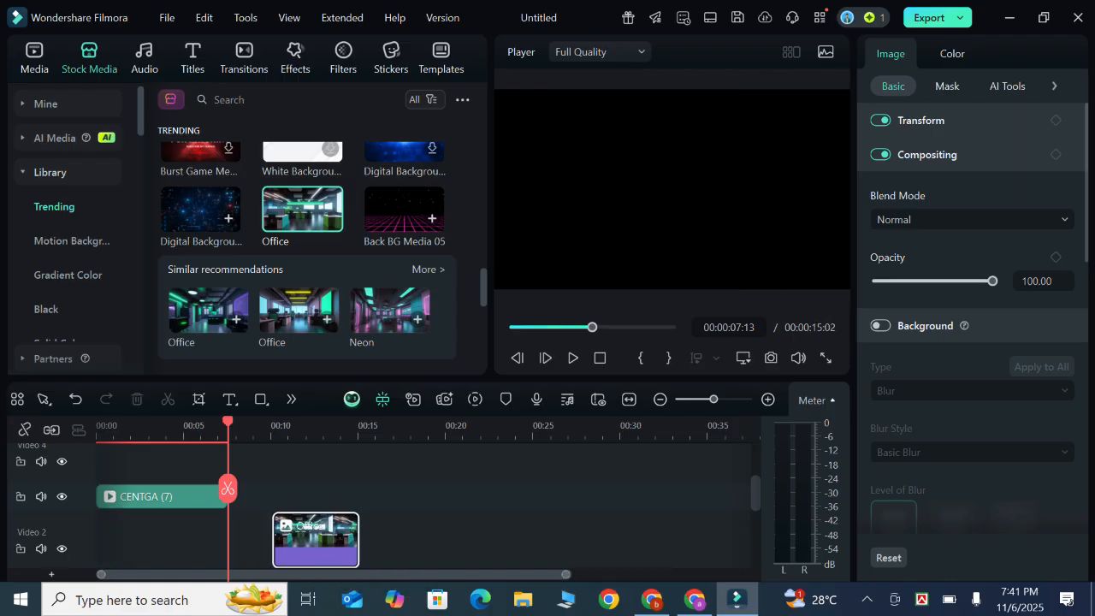
scroll(310, 530, up, 1)
drag(308, 538, 131, 451)
scroll(137, 466, up, 2)
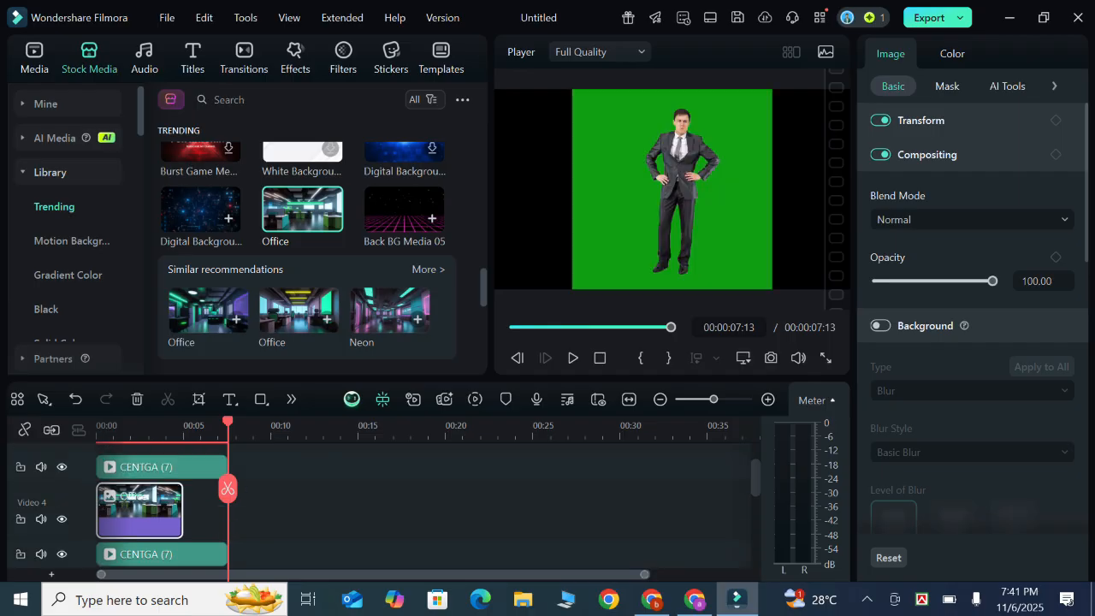
drag(51, 480, 51, 516)
drag(182, 526, 226, 526)
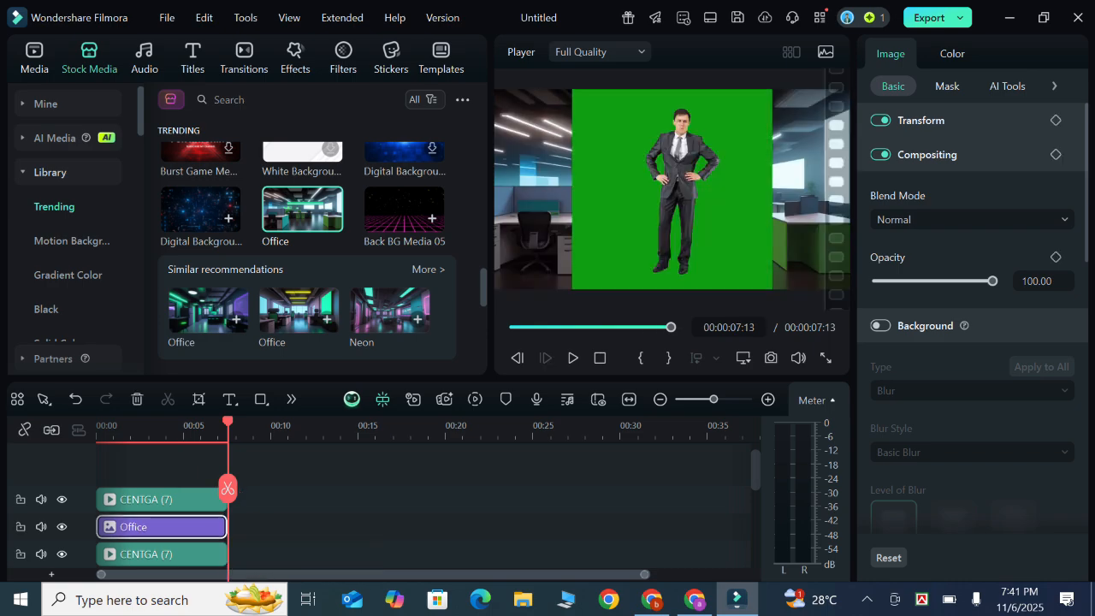
Move the playhead to 00:00:02:03 and turn on Chroma Key for the top CENTGA (7) clip.
drag(228, 489, 133, 488)
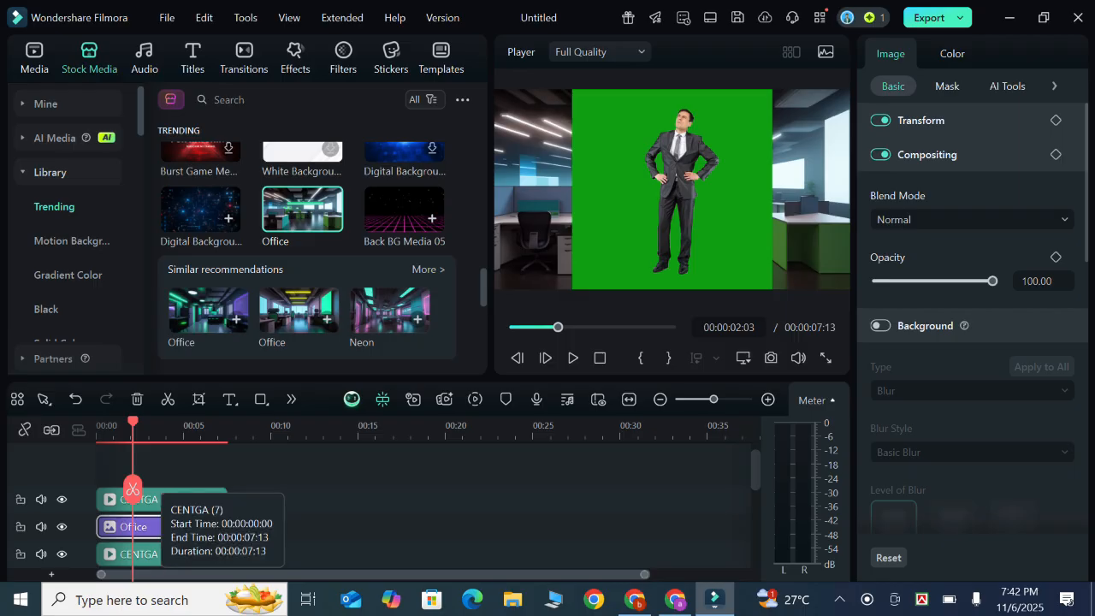
click(135, 498)
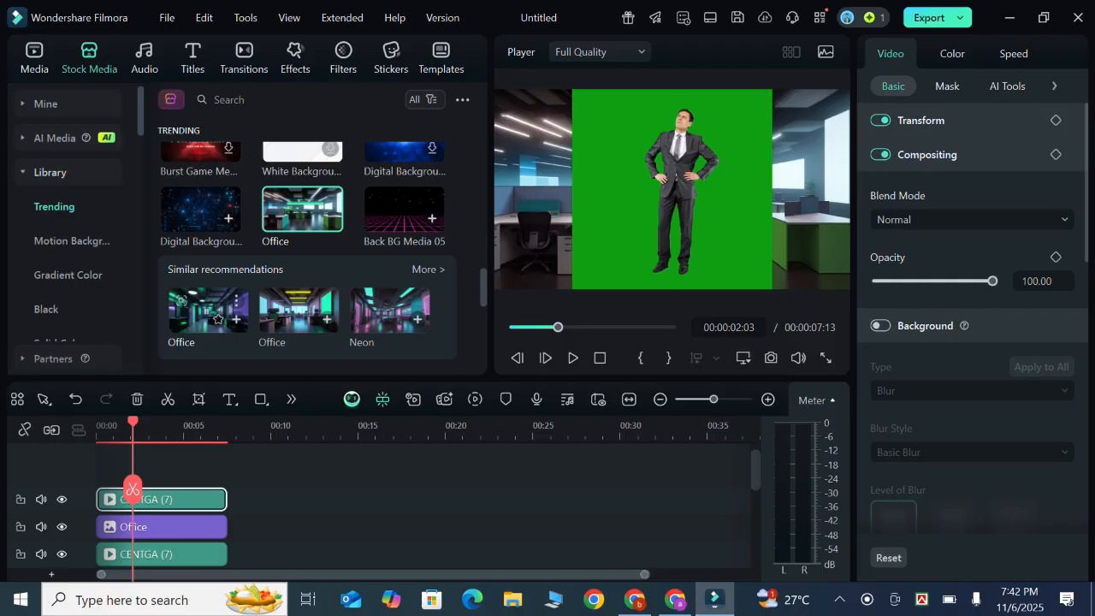
click(1007, 86)
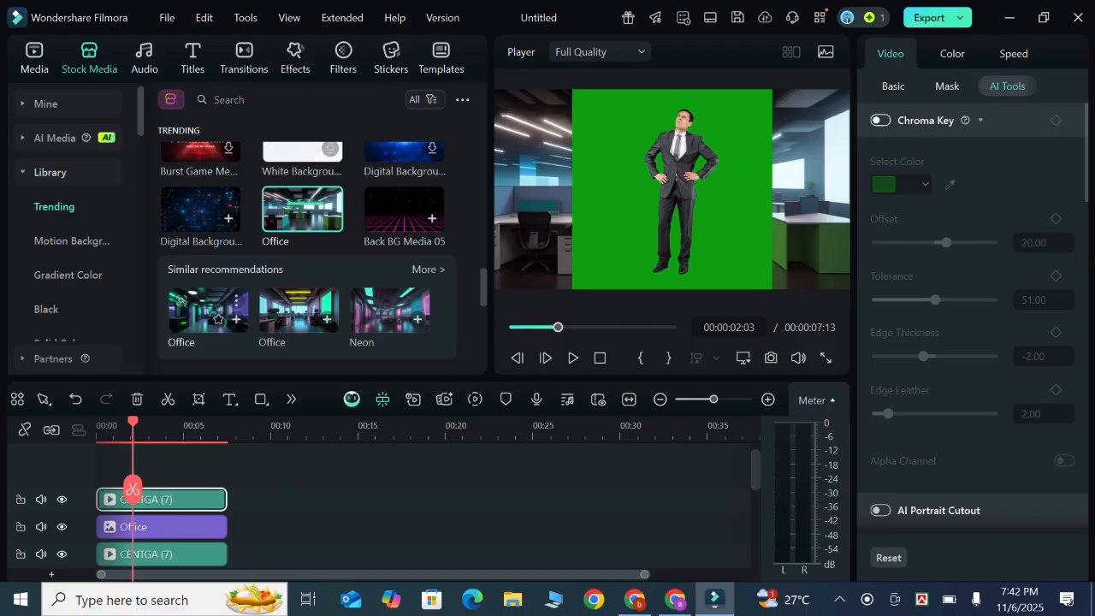
click(880, 120)
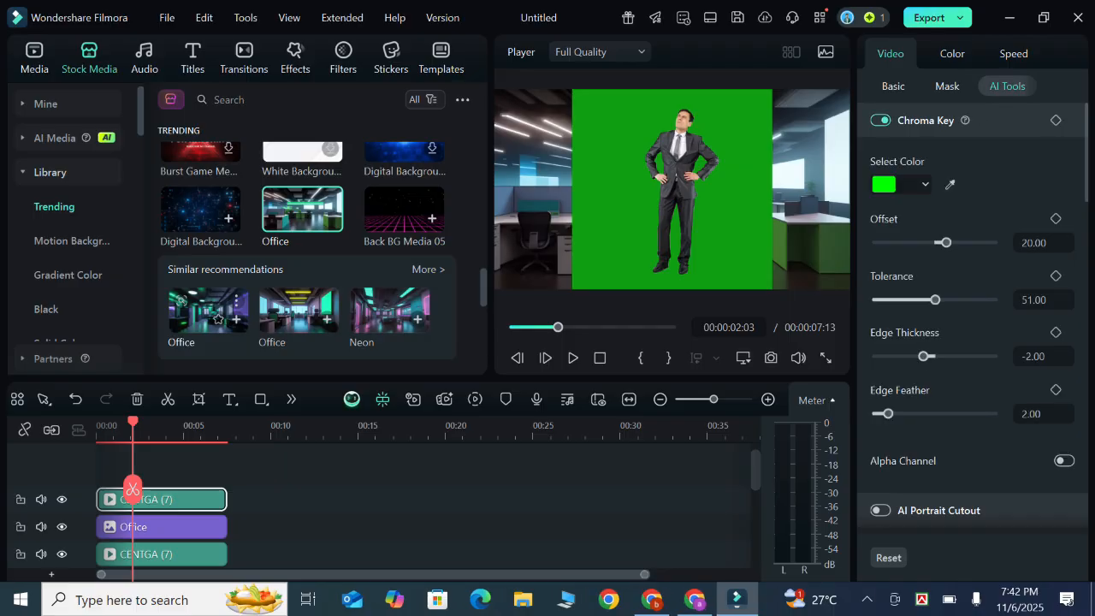
Turn on AI Portrait Cutout for the top CENTGA (7) clip and play the office composite from the start.
scroll(973, 314, down, 2)
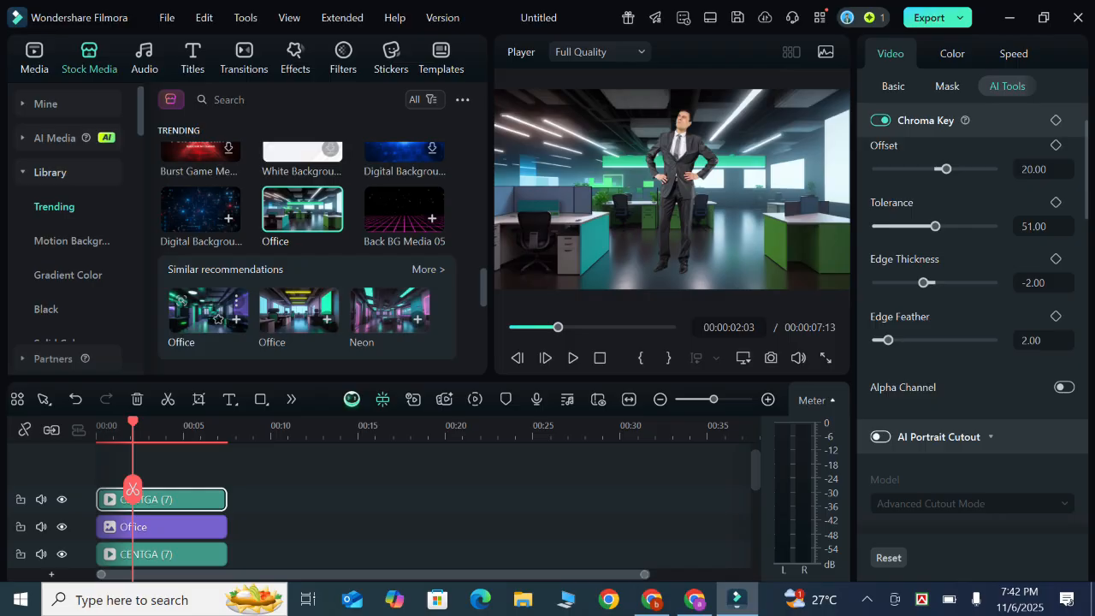
click(880, 436)
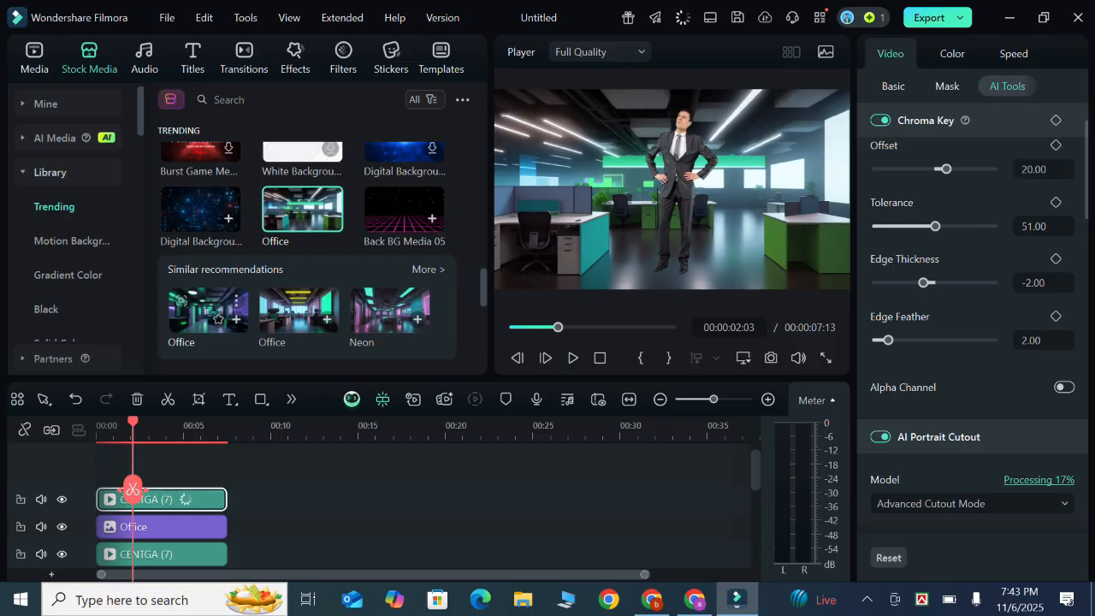
drag(132, 488, 99, 488)
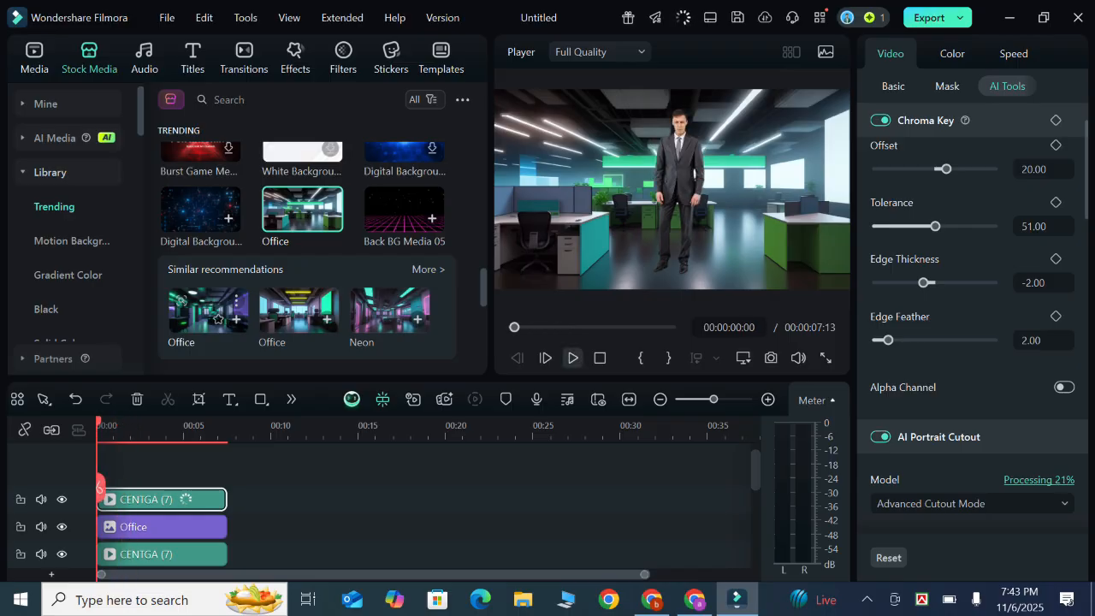
click(573, 357)
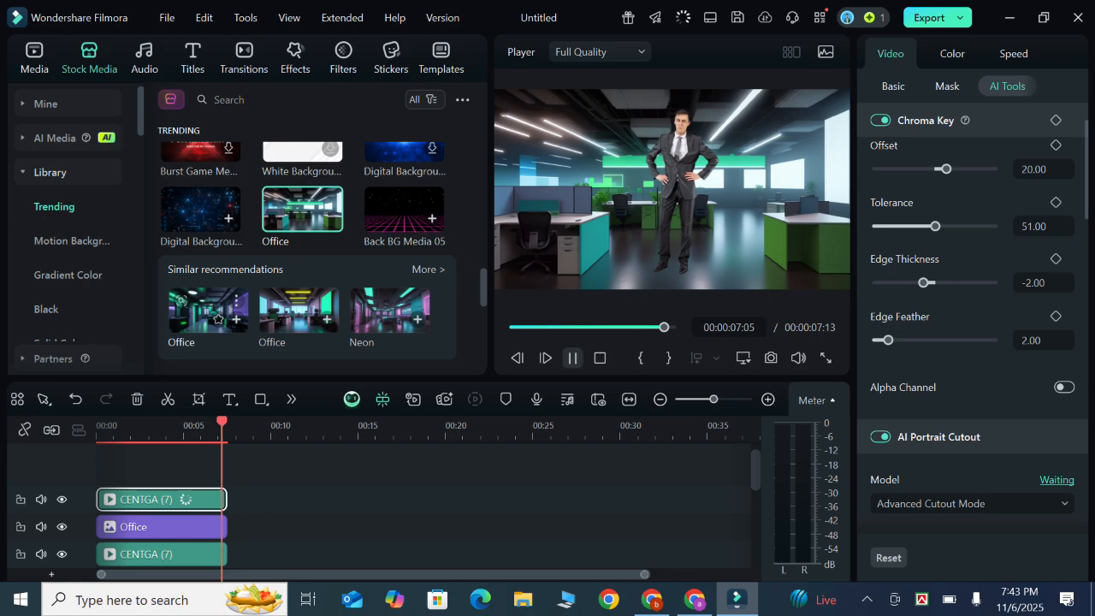
click(572, 358)
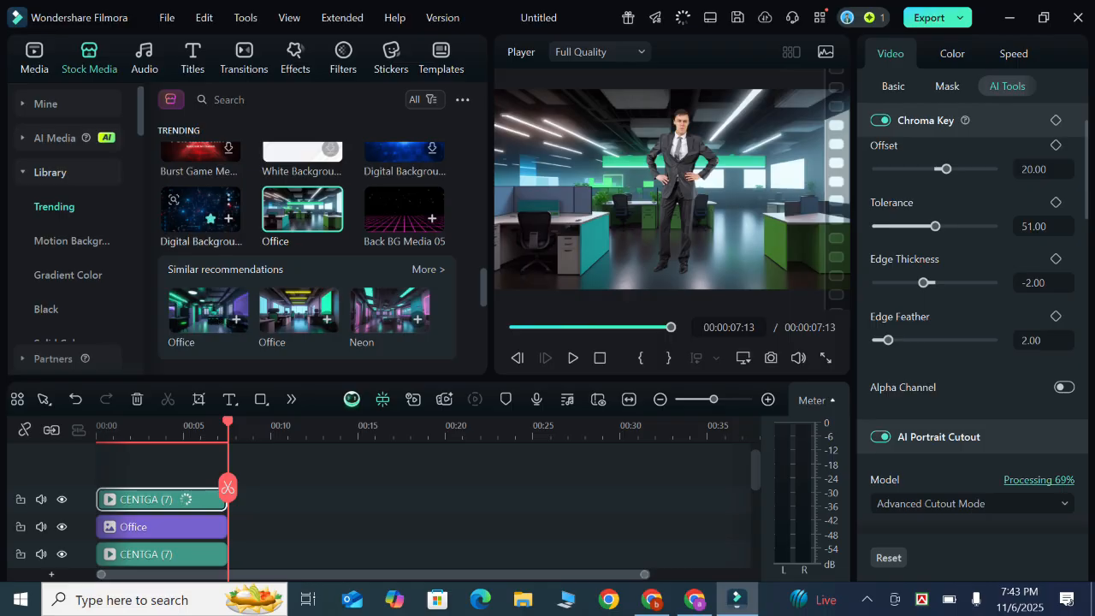
Move the Office clip aside to the top track, place the Digital Background clip between the CENTGA (7) clips, and play the result from the start.
click(199, 209)
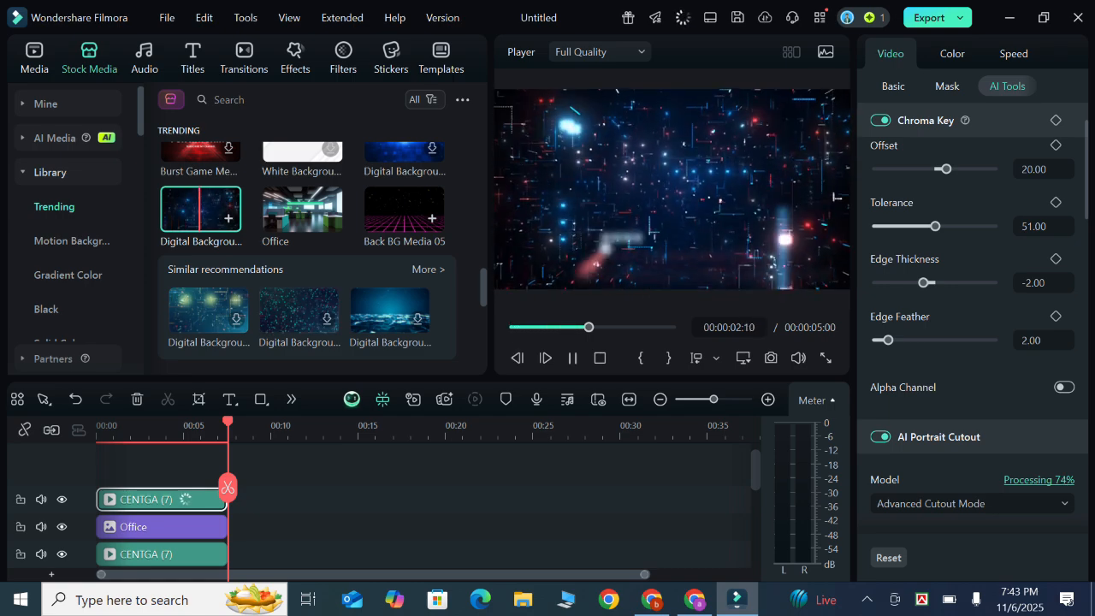
drag(162, 526, 530, 499)
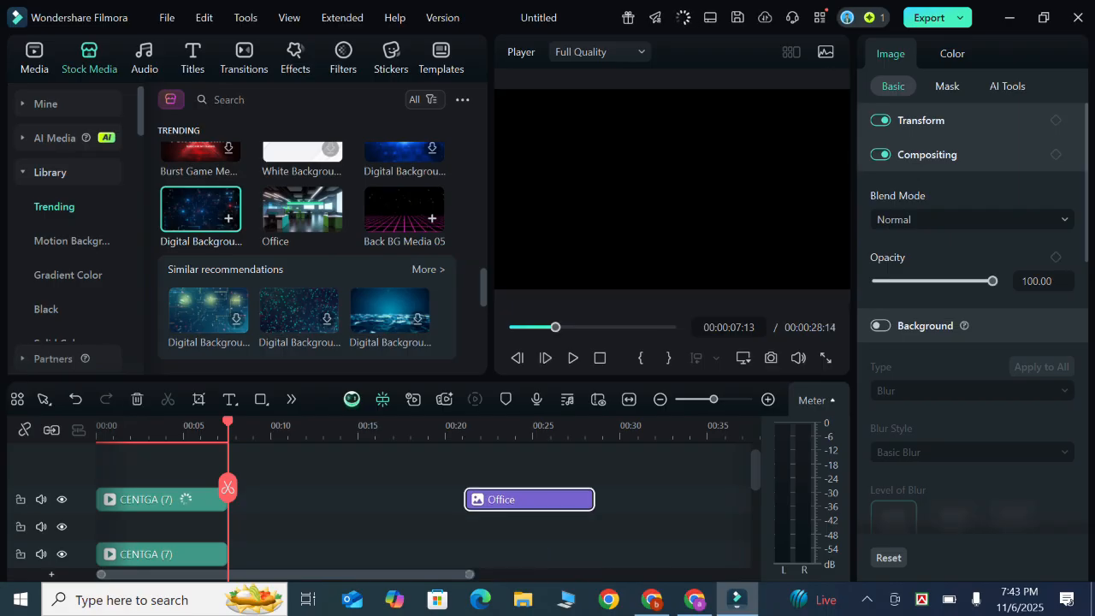
drag(201, 210, 100, 526)
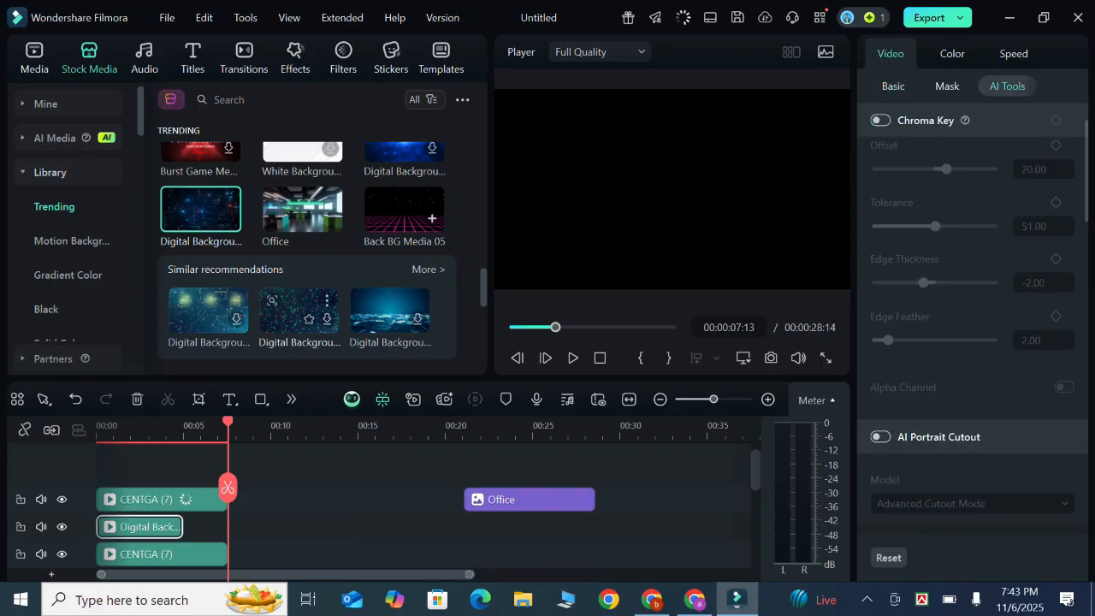
drag(182, 526, 182, 526)
drag(227, 422, 98, 422)
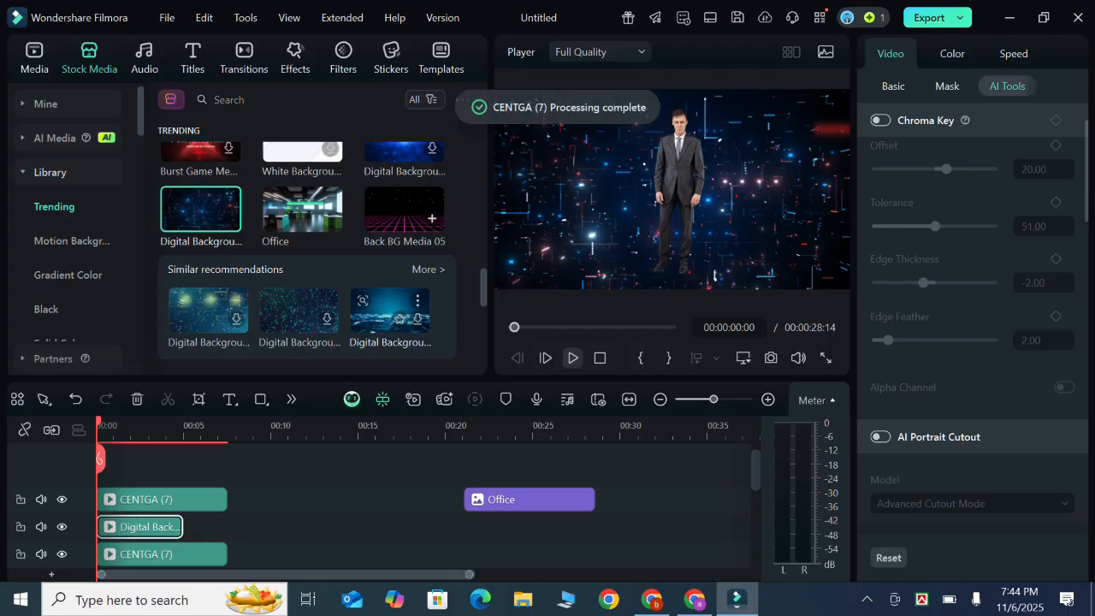
click(572, 358)
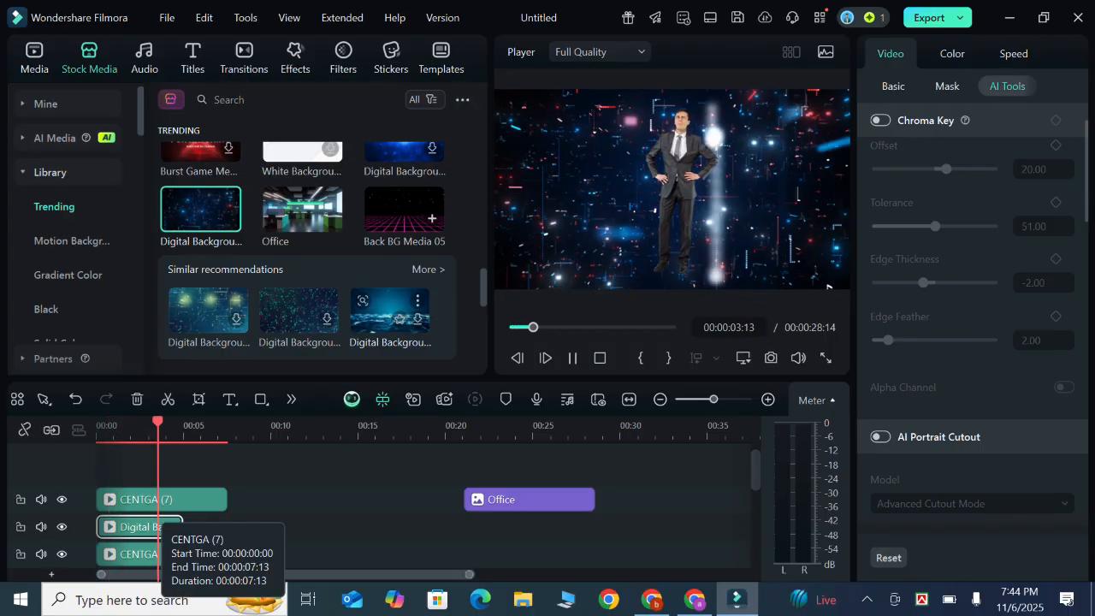
Delete the Digital Background clip and return the Office clip to the start of the track between the two CENTGA (7) clips.
click(137, 399)
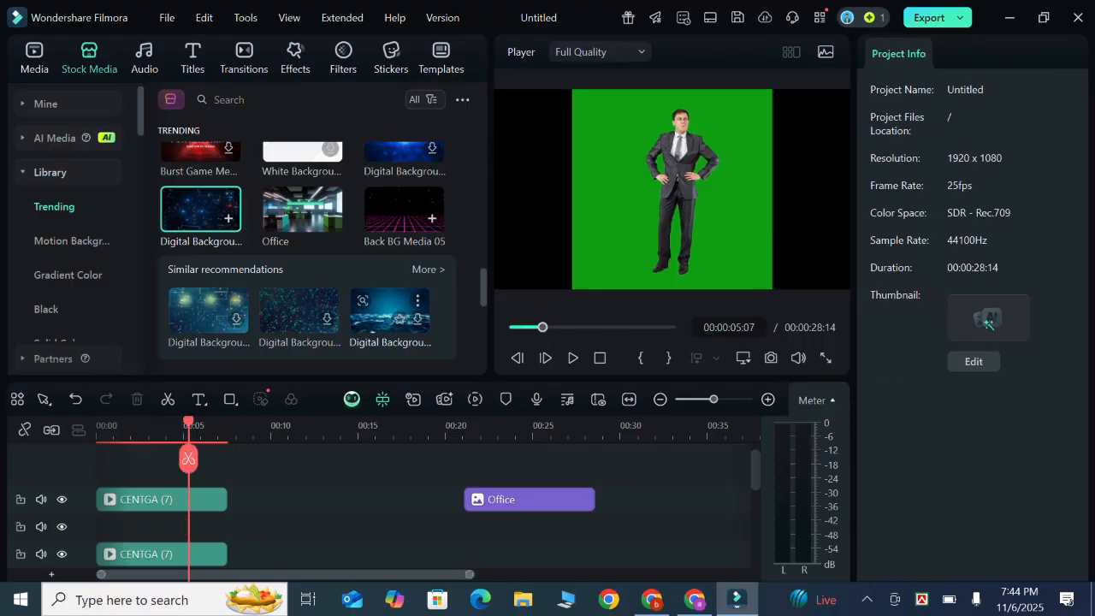
click(529, 499)
drag(529, 500, 162, 526)
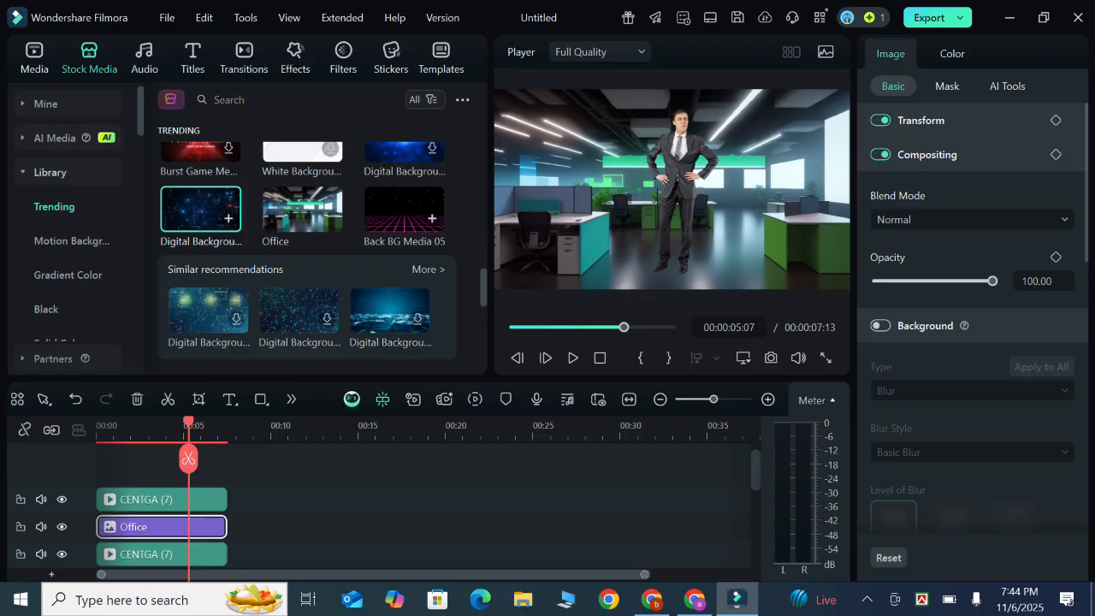
Import the CENTGA (6) video from the Downloads folder into the project media.
scroll(294, 151, up, 3)
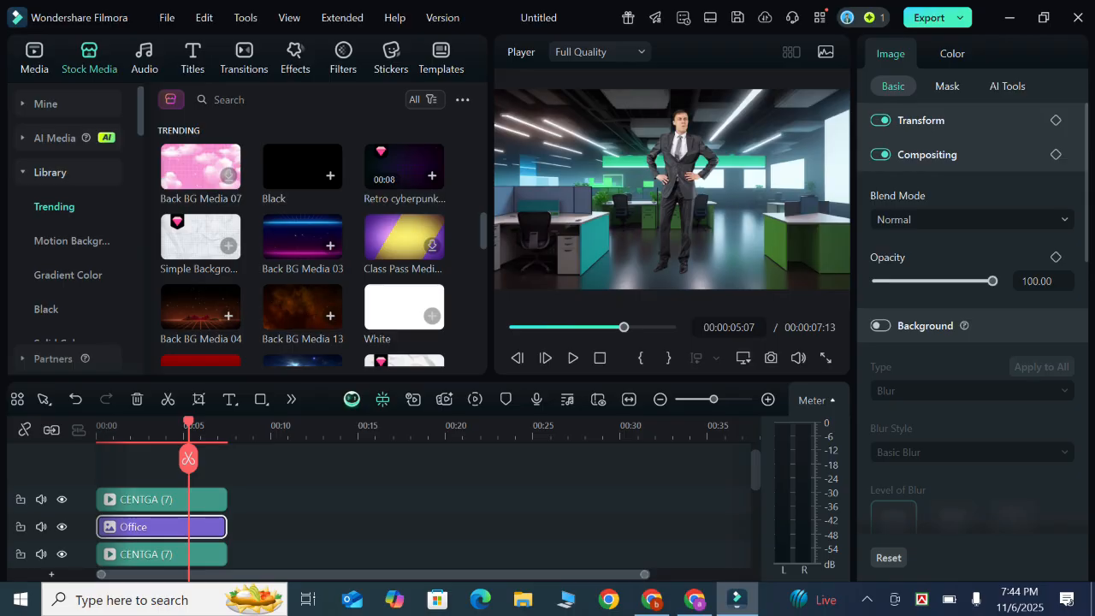
click(34, 59)
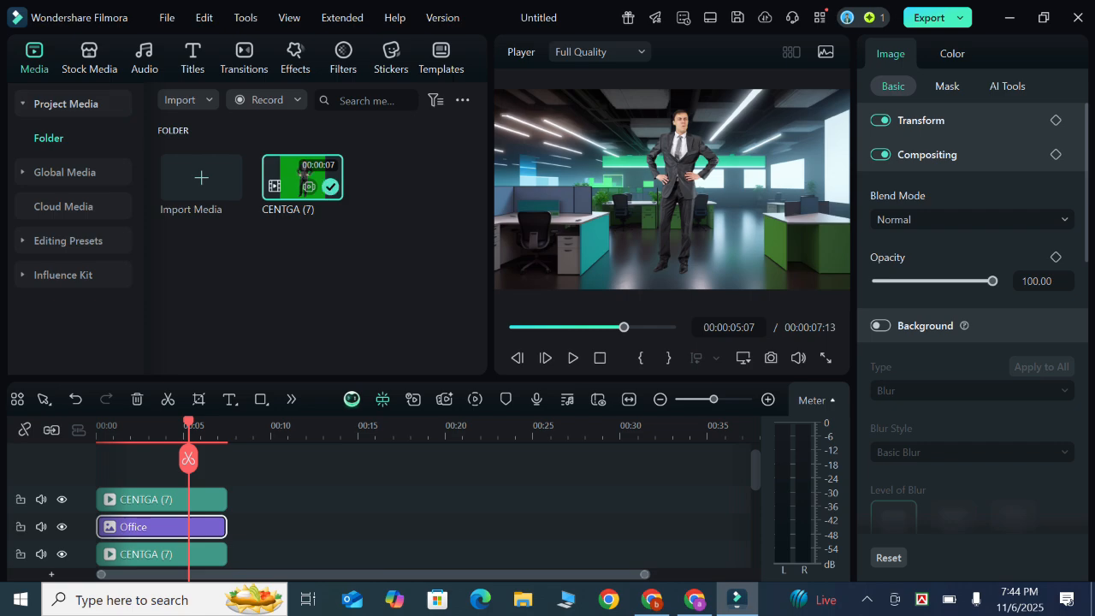
click(201, 178)
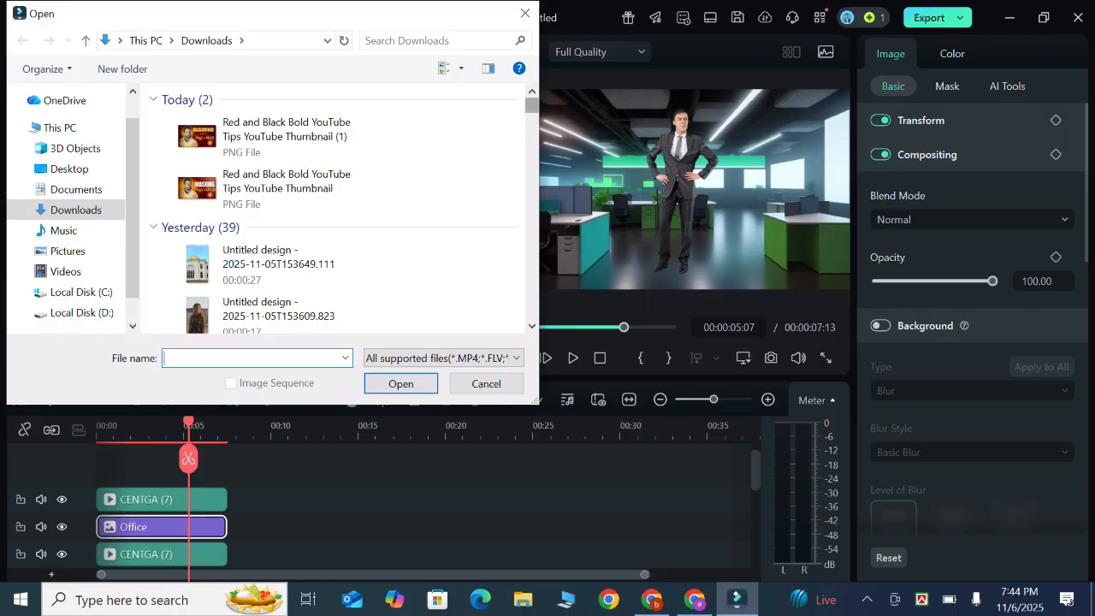
scroll(350, 208, down, 1)
scroll(334, 208, down, 10)
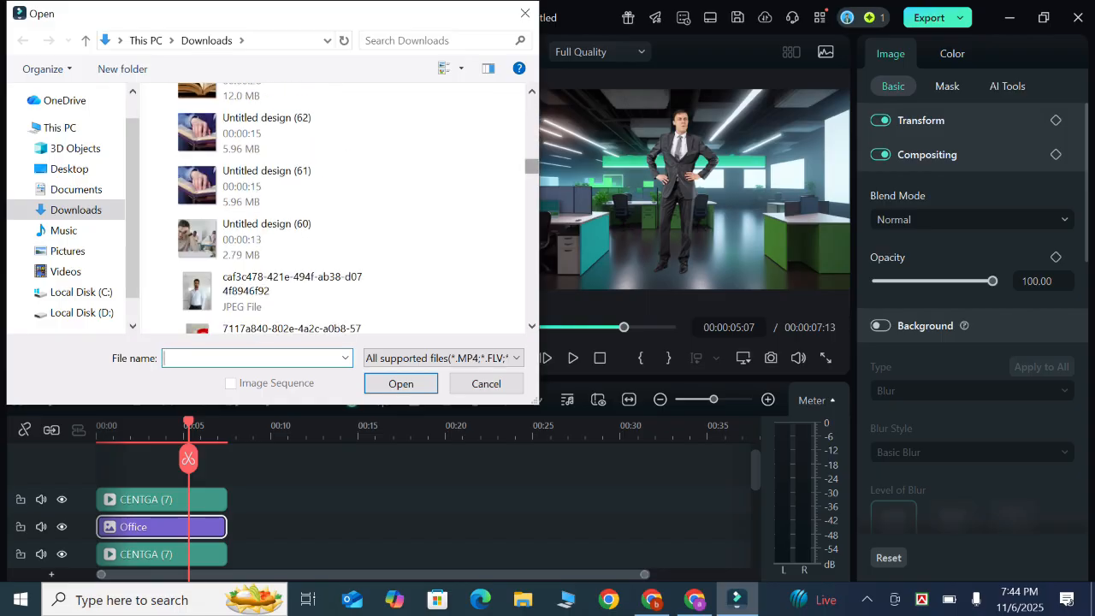
scroll(351, 163, up, 1)
scroll(351, 162, down, 6)
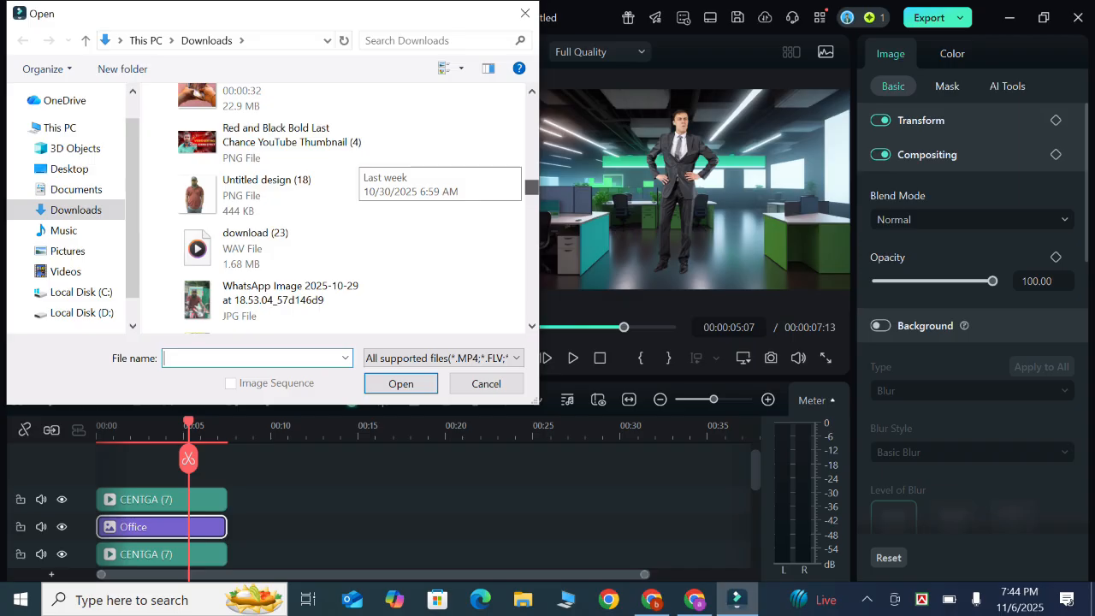
scroll(350, 163, down, 3)
scroll(351, 162, down, 8)
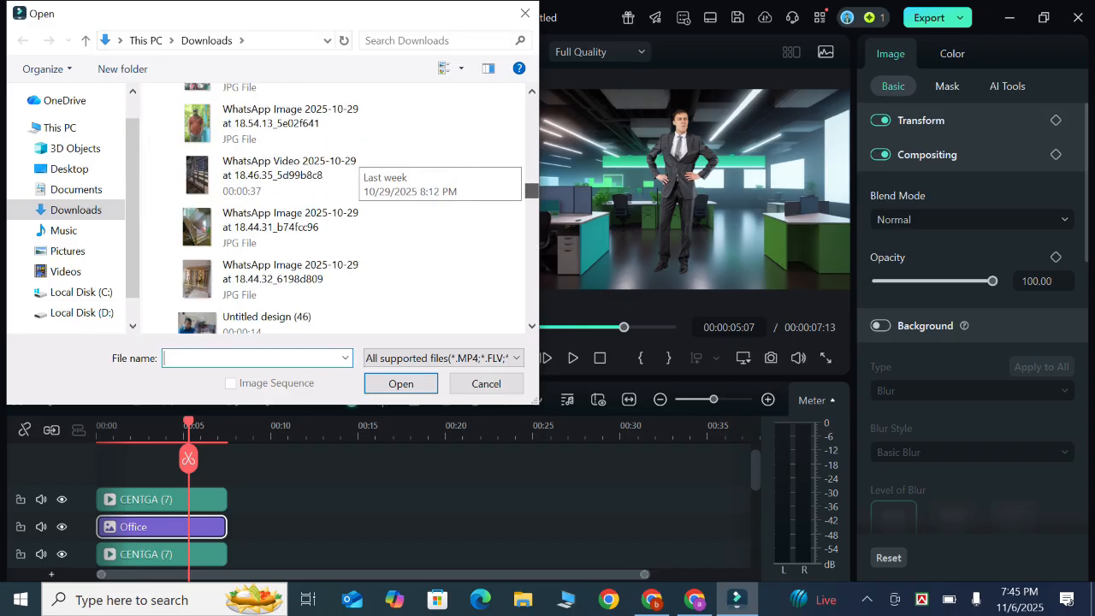
scroll(351, 162, down, 5)
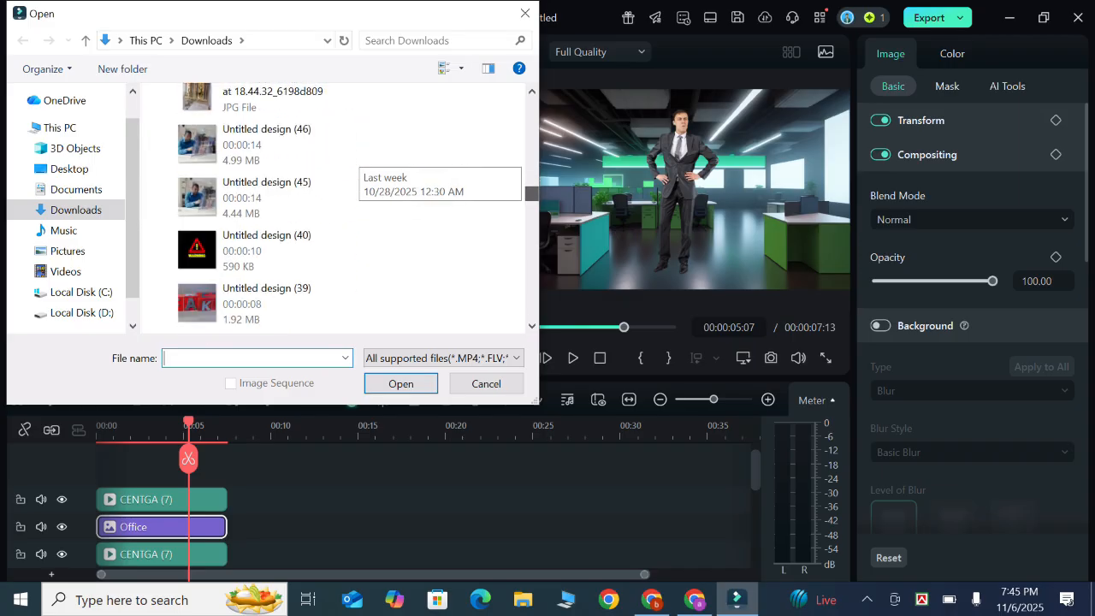
scroll(351, 163, up, 10)
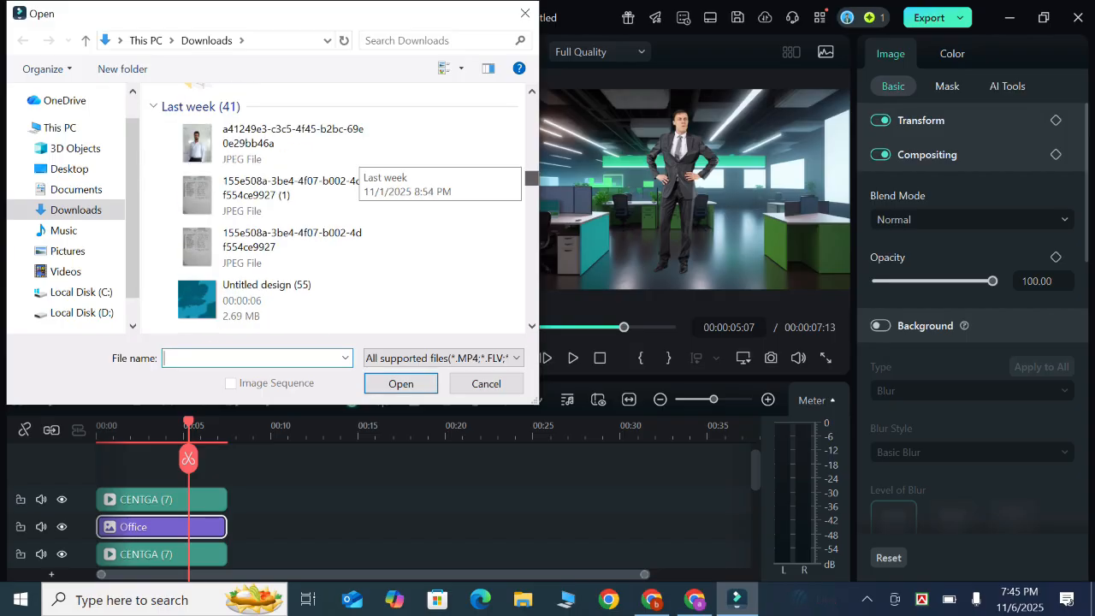
scroll(351, 163, up, 10)
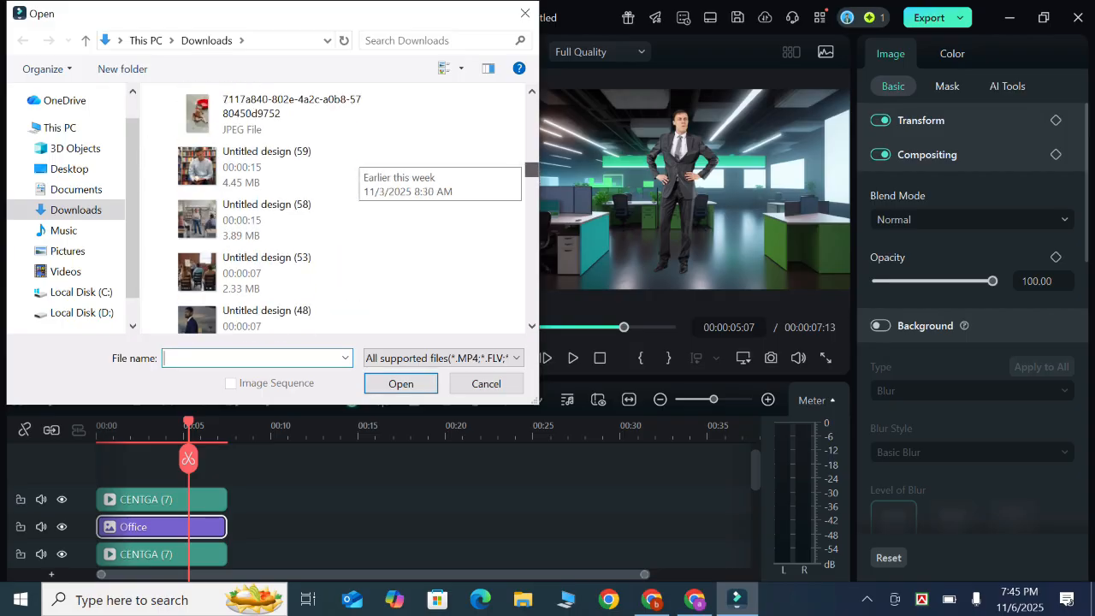
scroll(351, 163, up, 5)
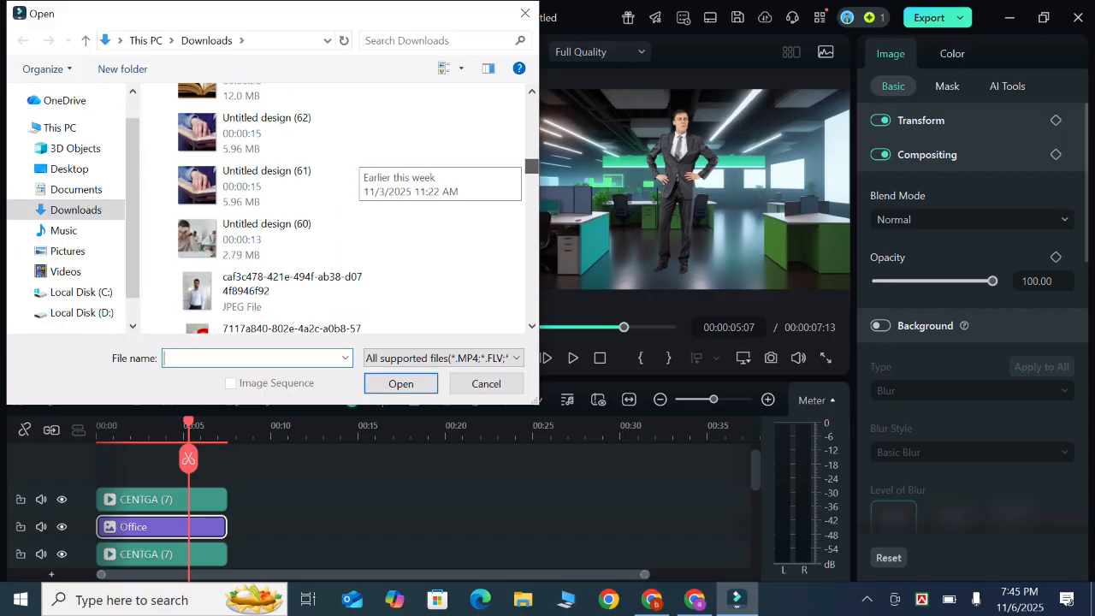
scroll(351, 162, down, 5)
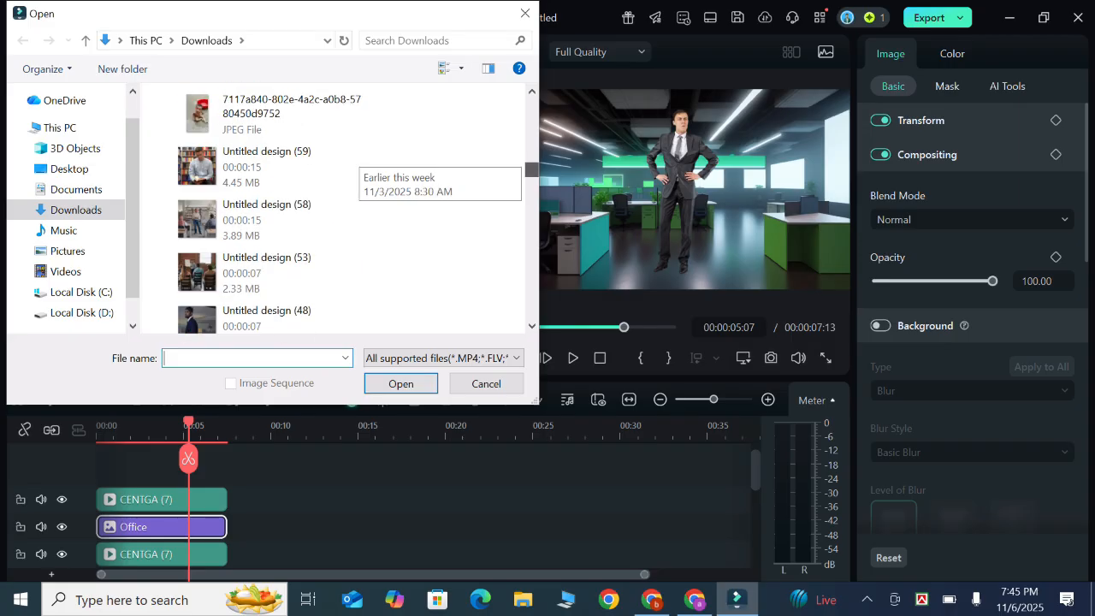
scroll(350, 163, up, 5)
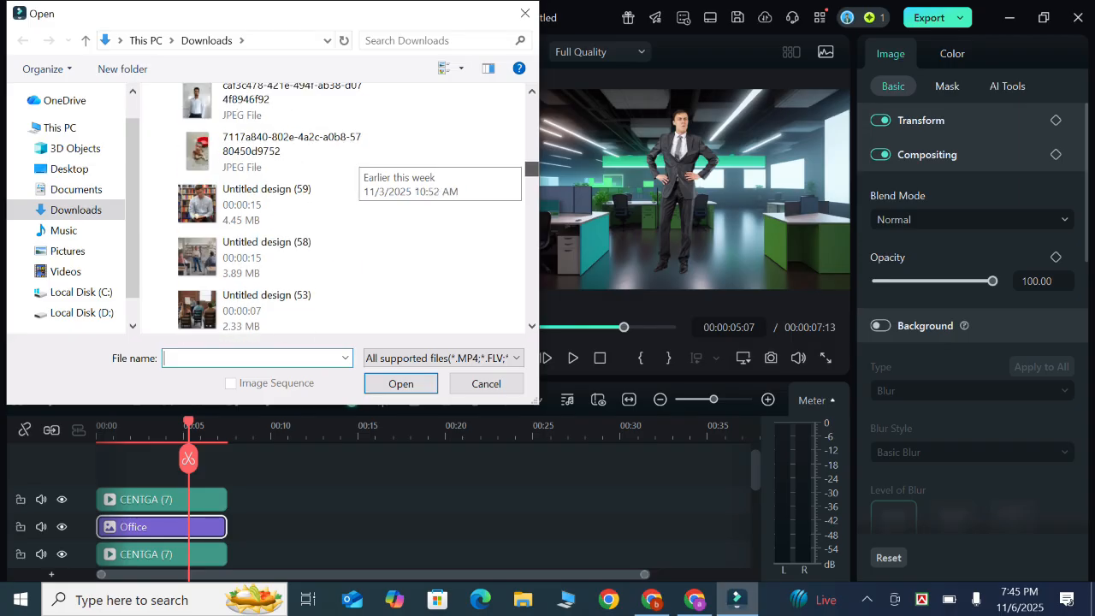
scroll(350, 163, up, 3)
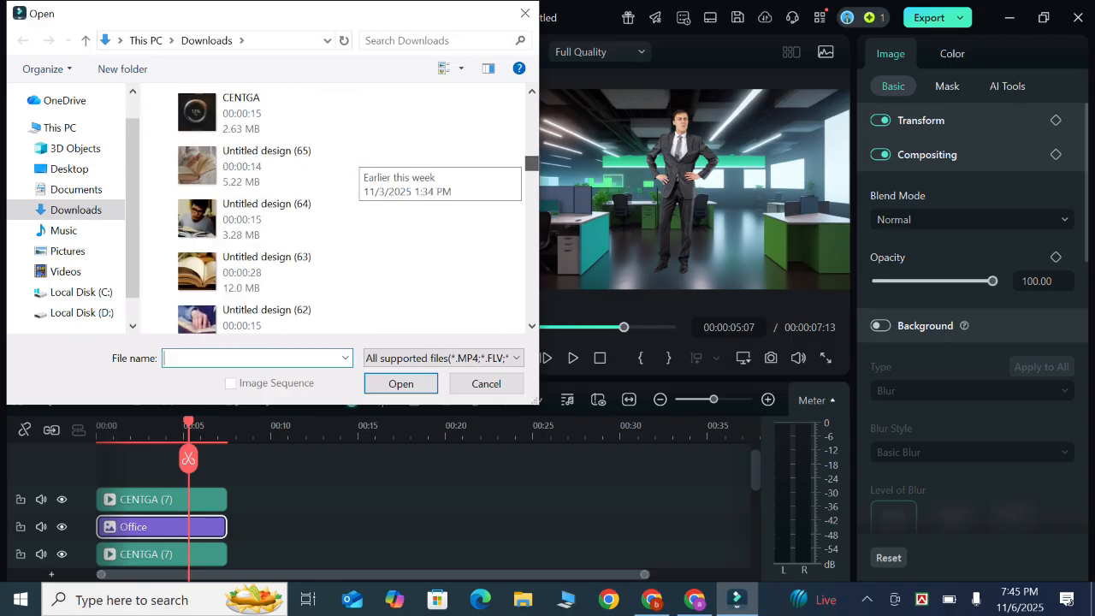
scroll(350, 163, up, 5)
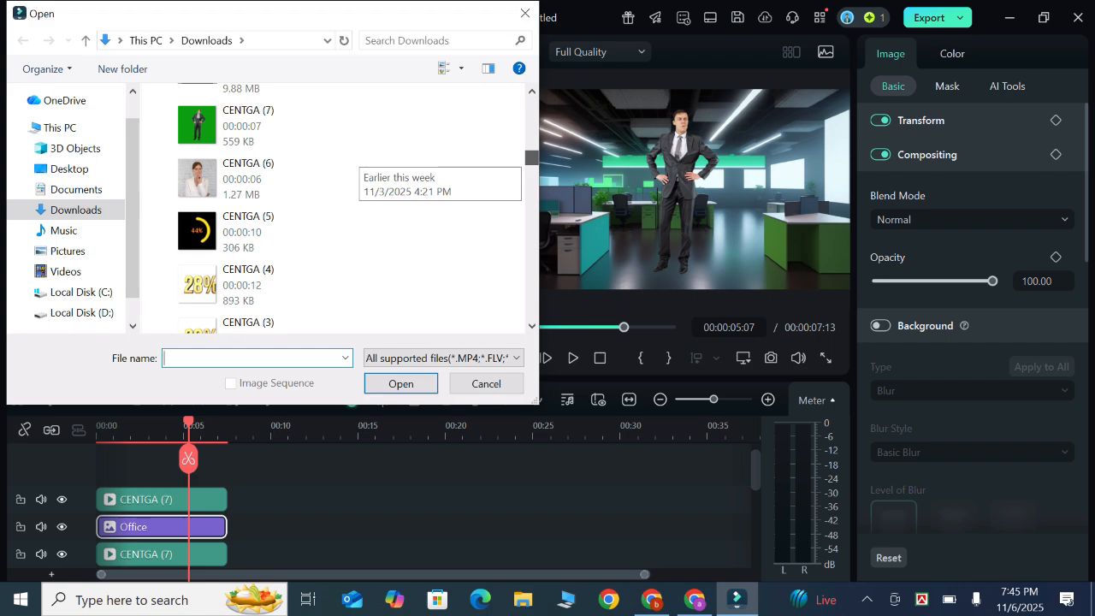
scroll(350, 162, up, 1)
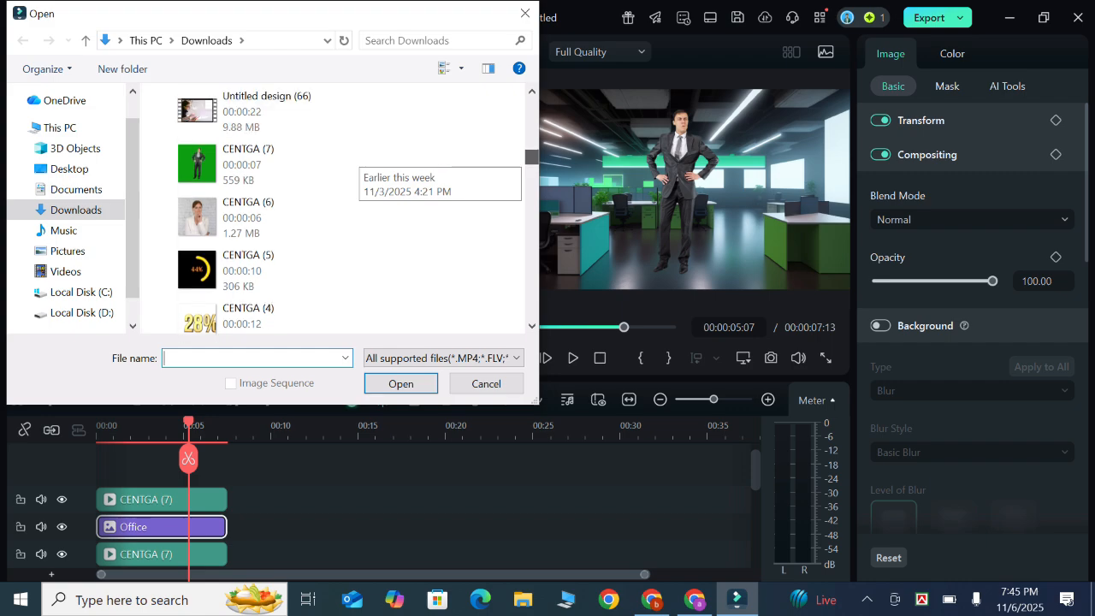
double_click(291, 111)
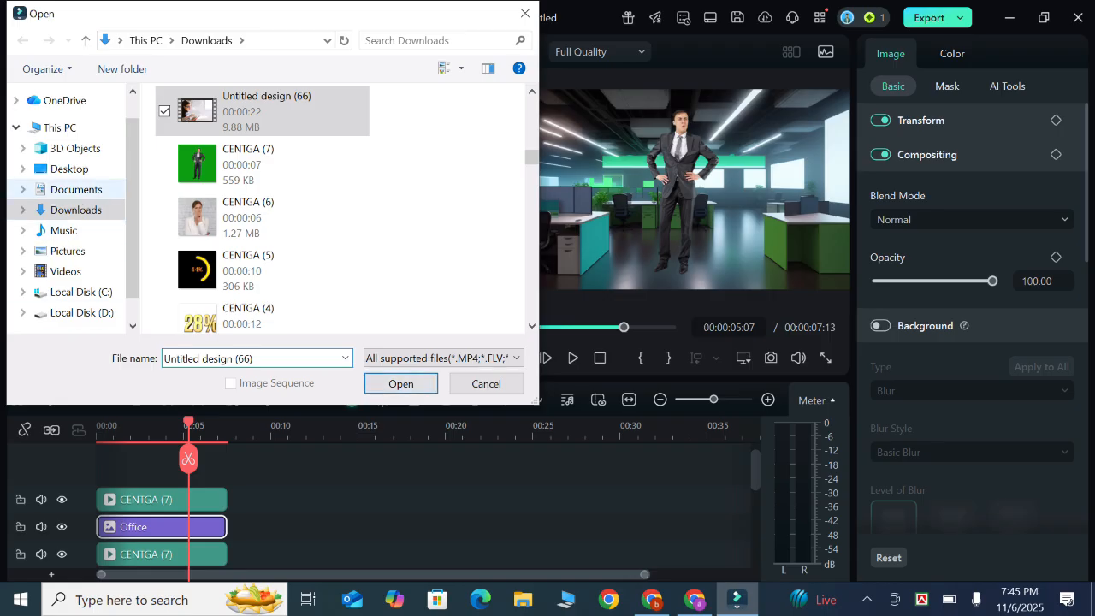
click(256, 218)
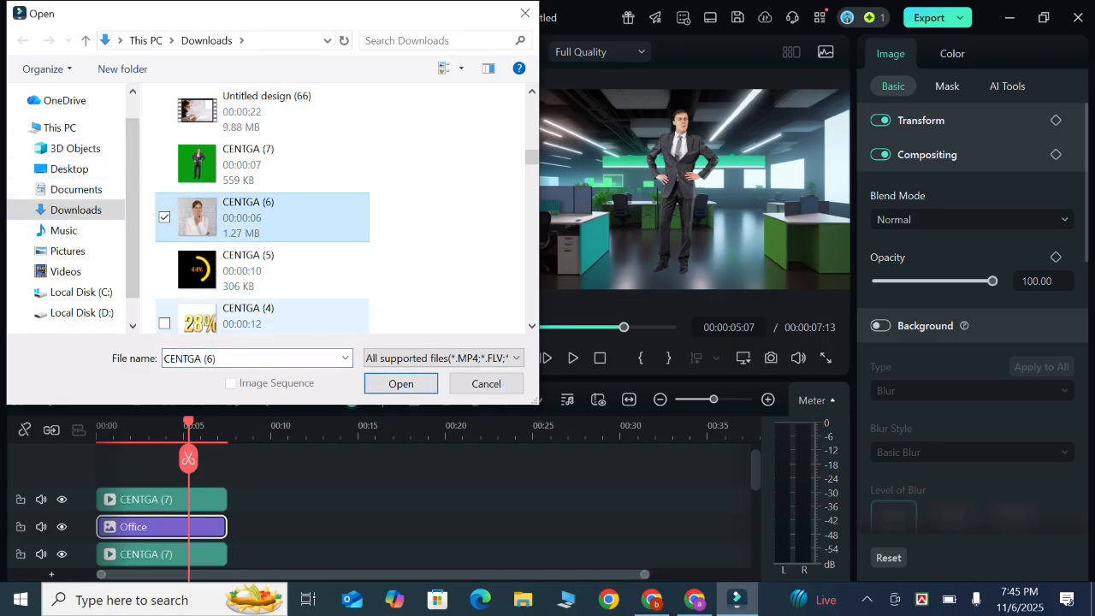
click(401, 383)
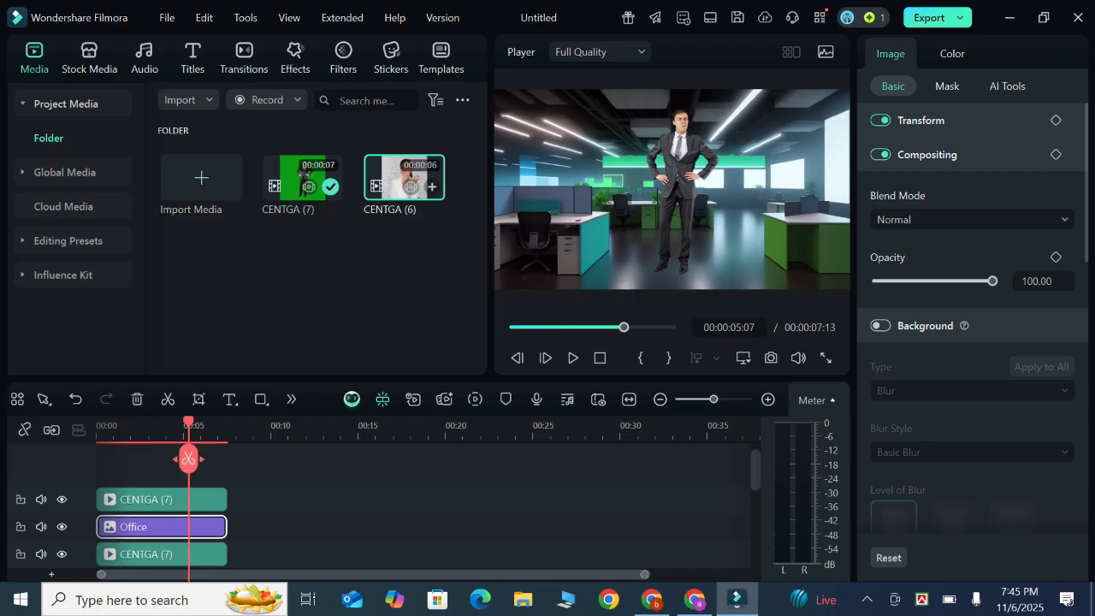
Play the office composite from the start of the timeline and pause it partway through.
drag(189, 459, 100, 464)
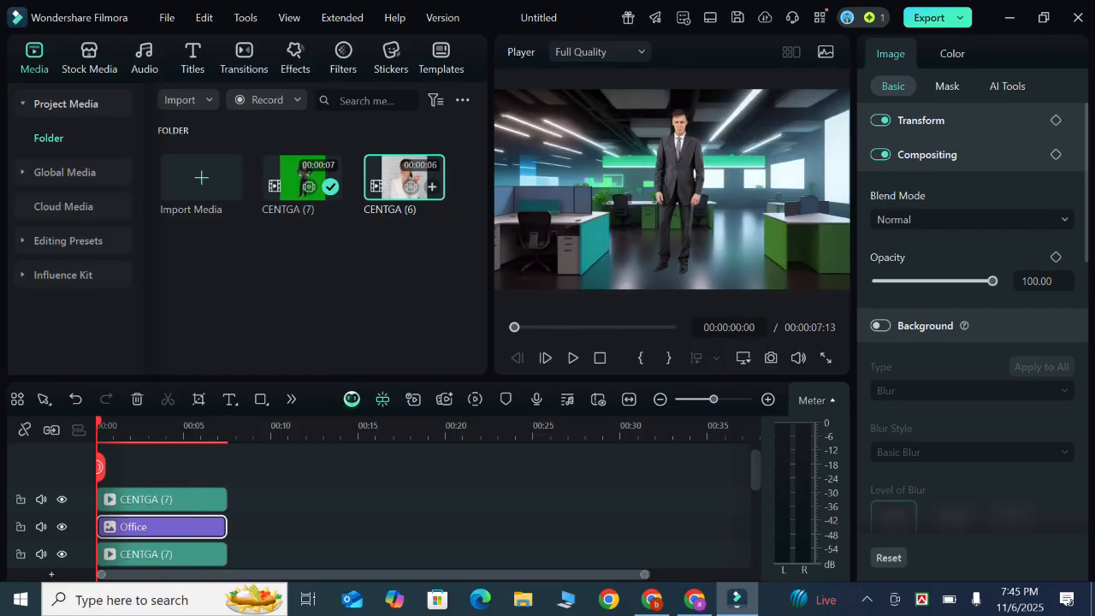
click(572, 357)
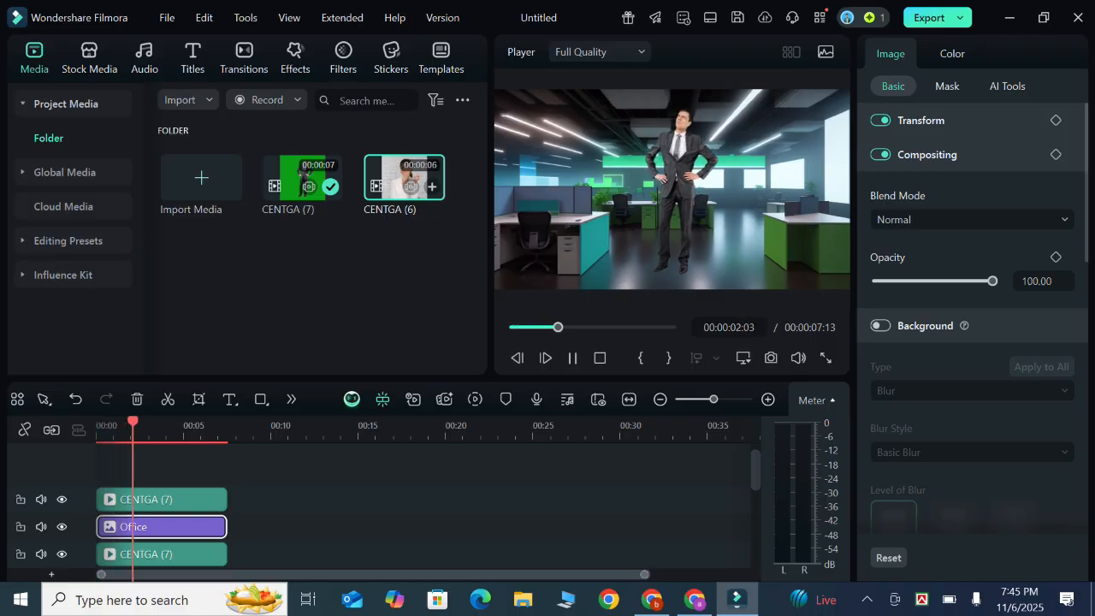
key(space)
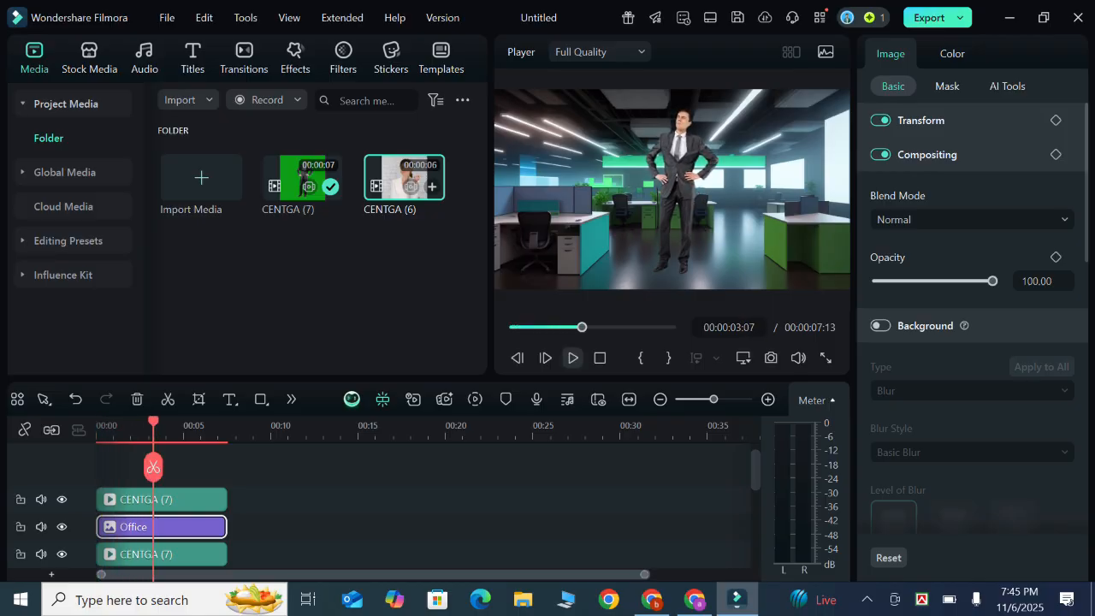
Select the top CENTGA (7) clip and move the playhead to 00:00:03:00.
click(171, 500)
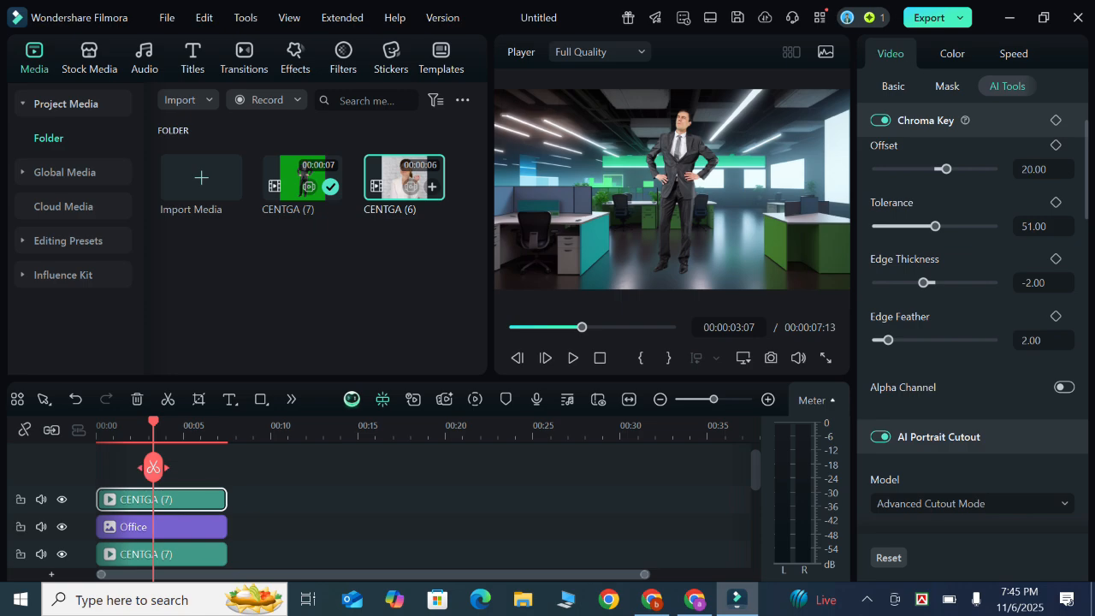
click(148, 426)
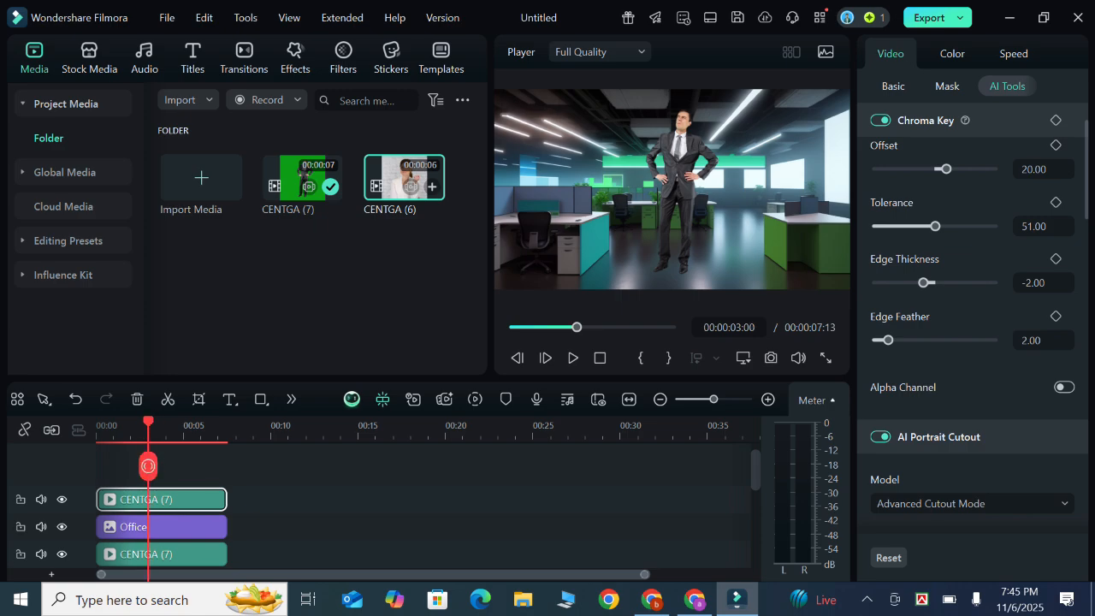
Split the top CENTGA (7), Office and lower CENTGA (7) clips at 00:00:03:14 and delete everything after the cut.
drag(148, 466, 158, 468)
click(158, 468)
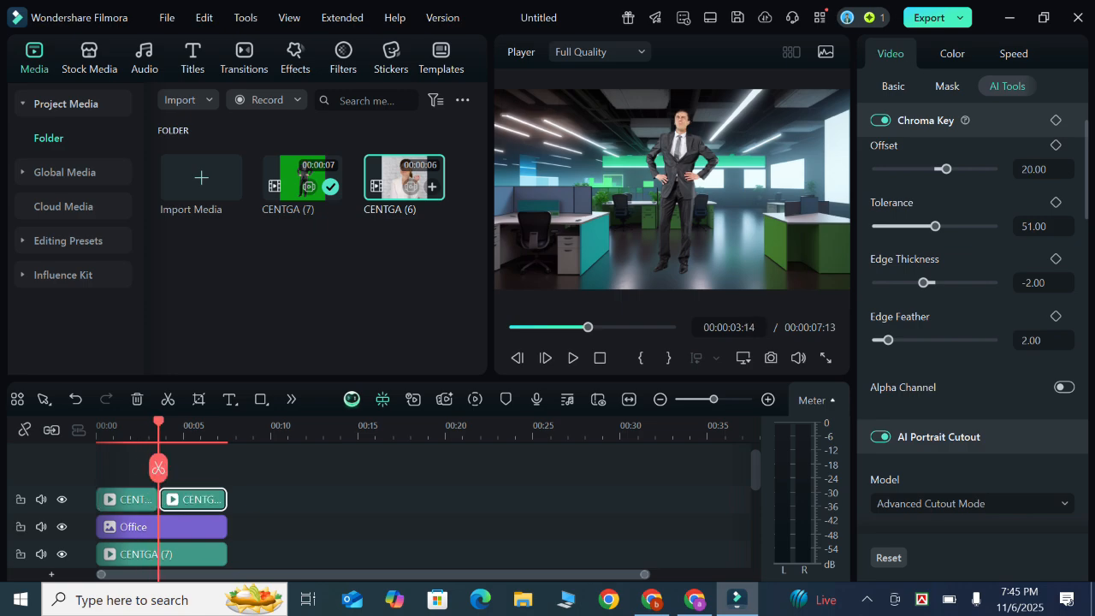
key(Delete)
click(186, 527)
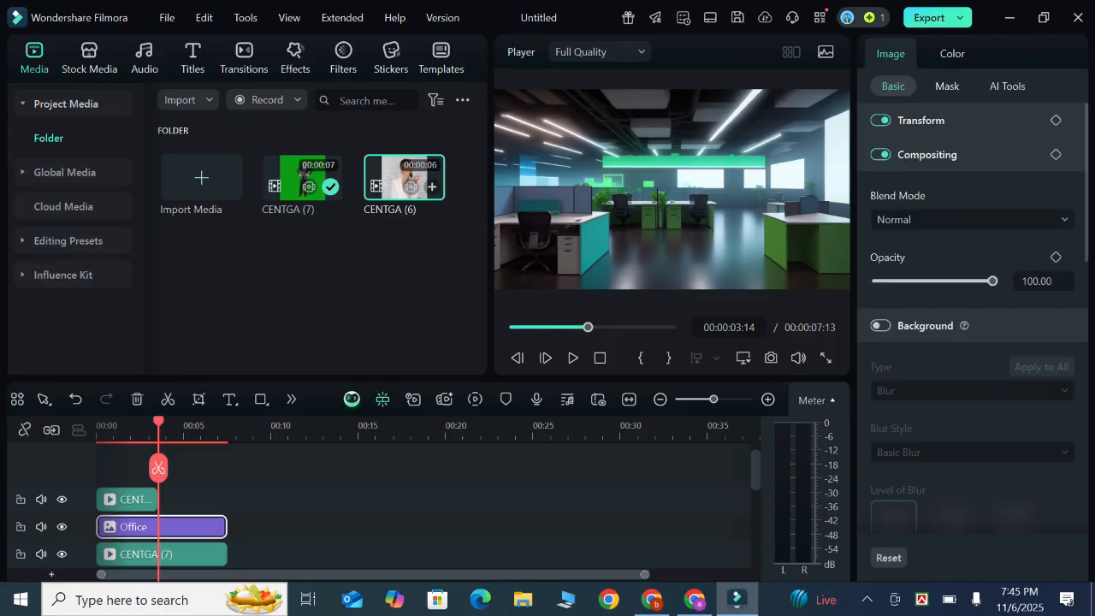
click(159, 467)
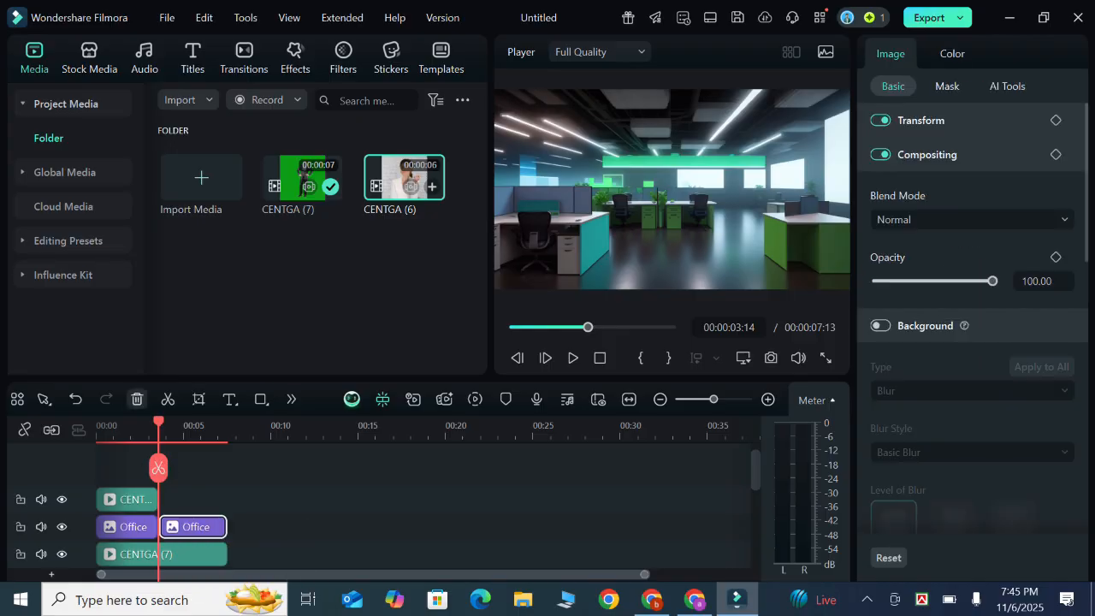
click(137, 399)
click(193, 553)
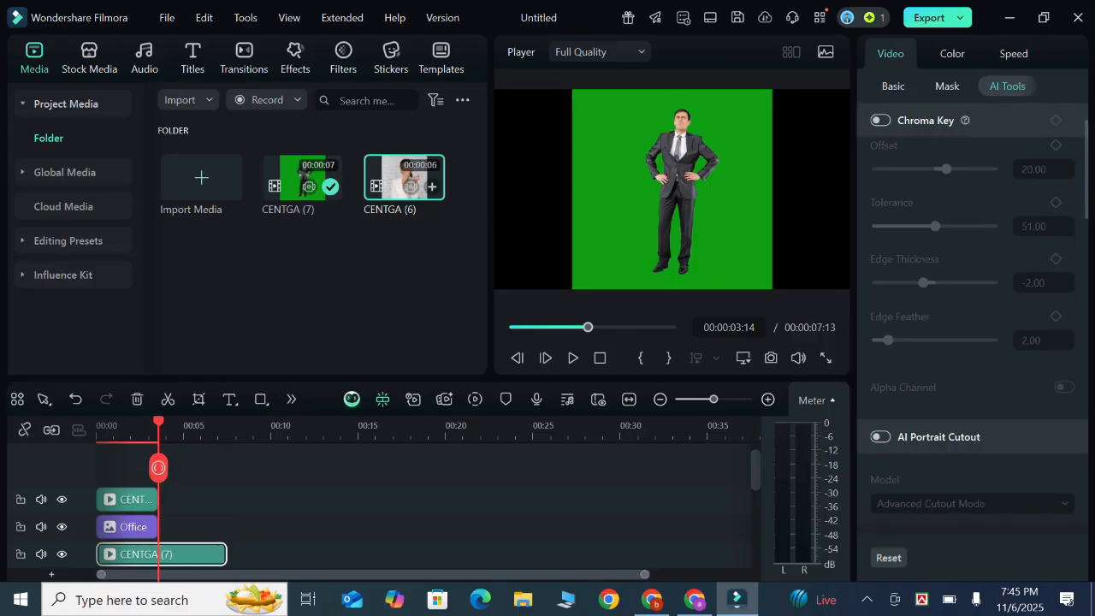
click(158, 468)
key(Delete)
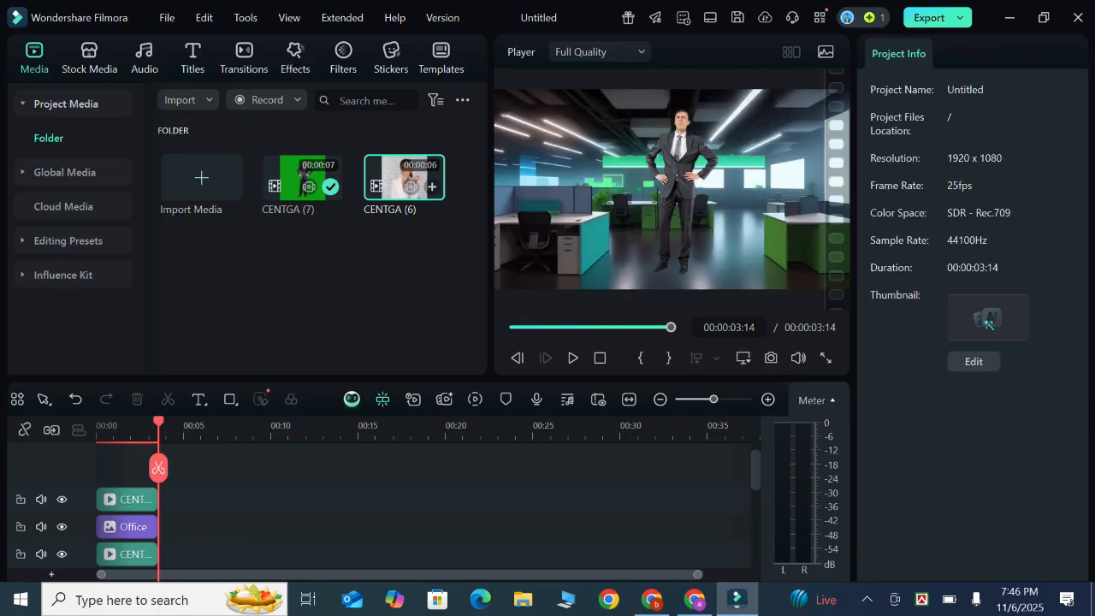
Place CENTGA (6) directly after the lower CENTGA (7) clip, keeping the project settings at 1920x1080 25fps.
drag(410, 186, 211, 477)
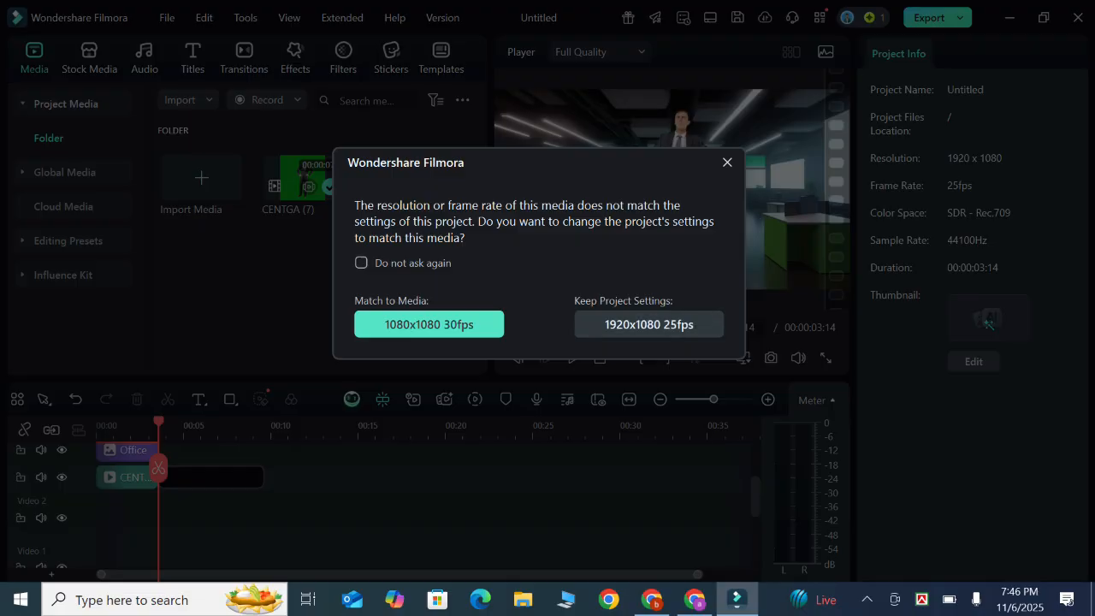
click(648, 324)
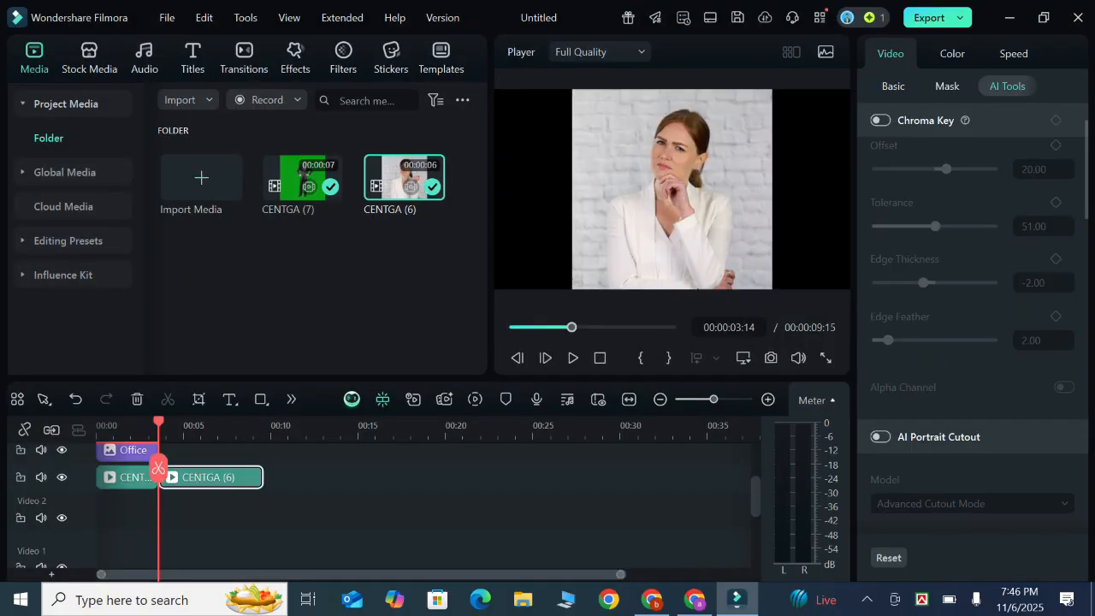
scroll(388, 506, up, 2)
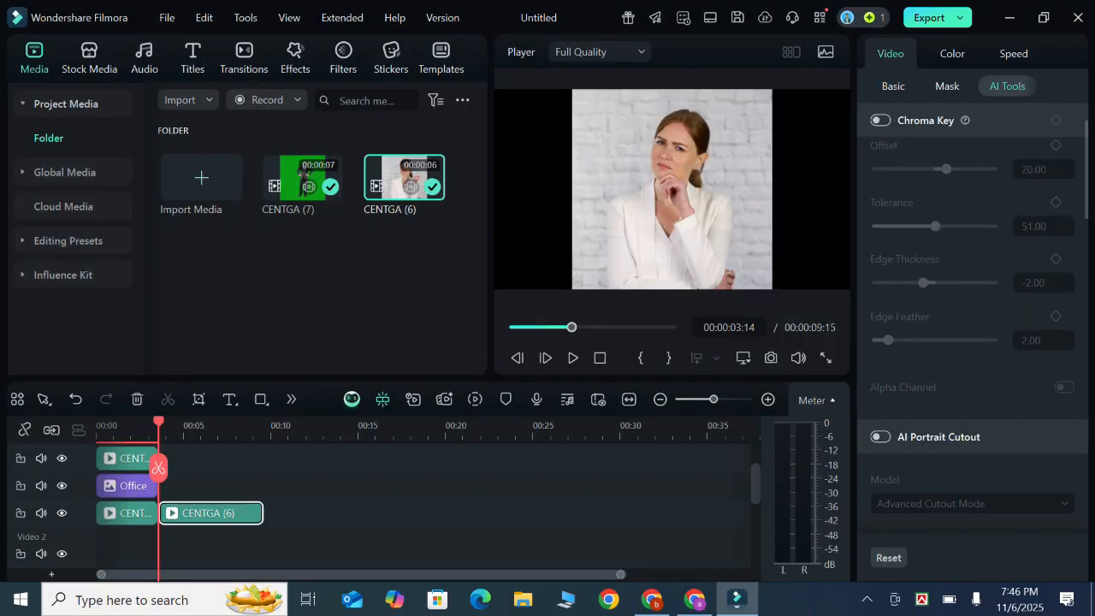
click(672, 190)
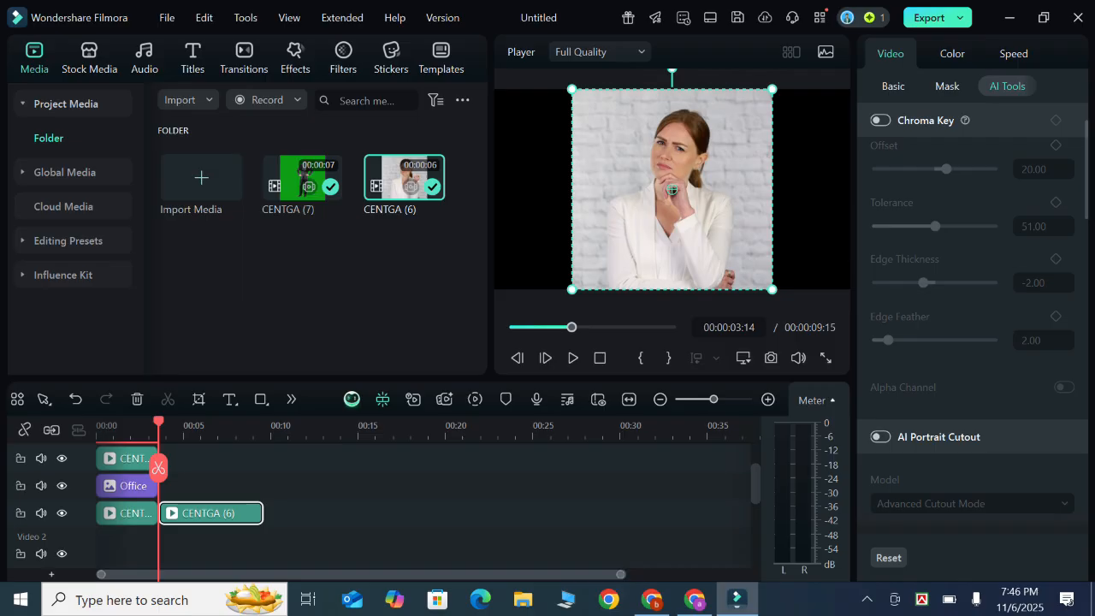
scroll(673, 190, up, 8)
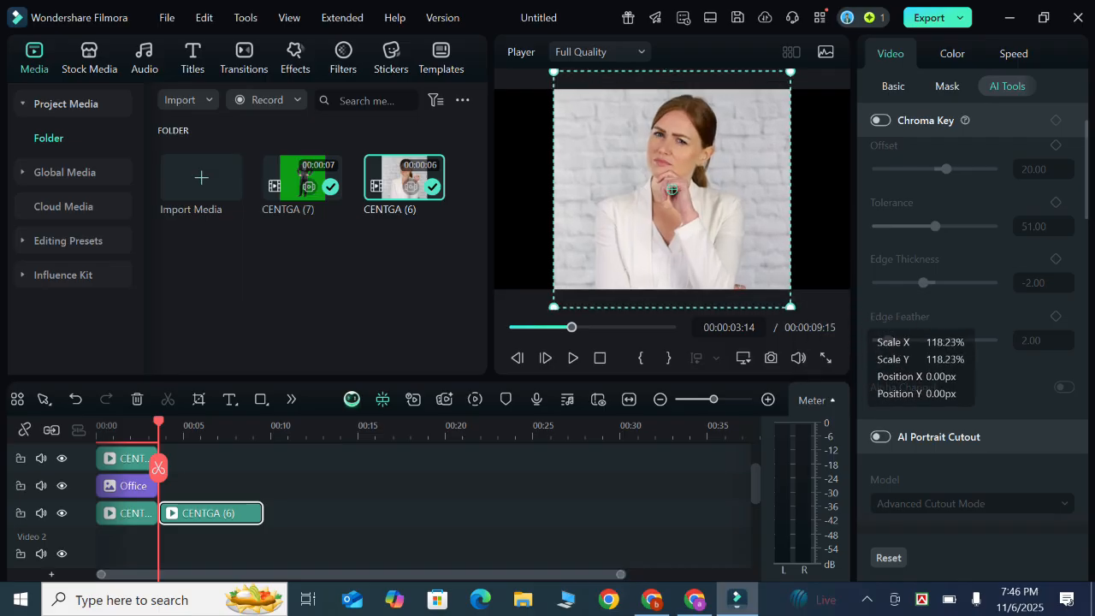
scroll(672, 190, up, 4)
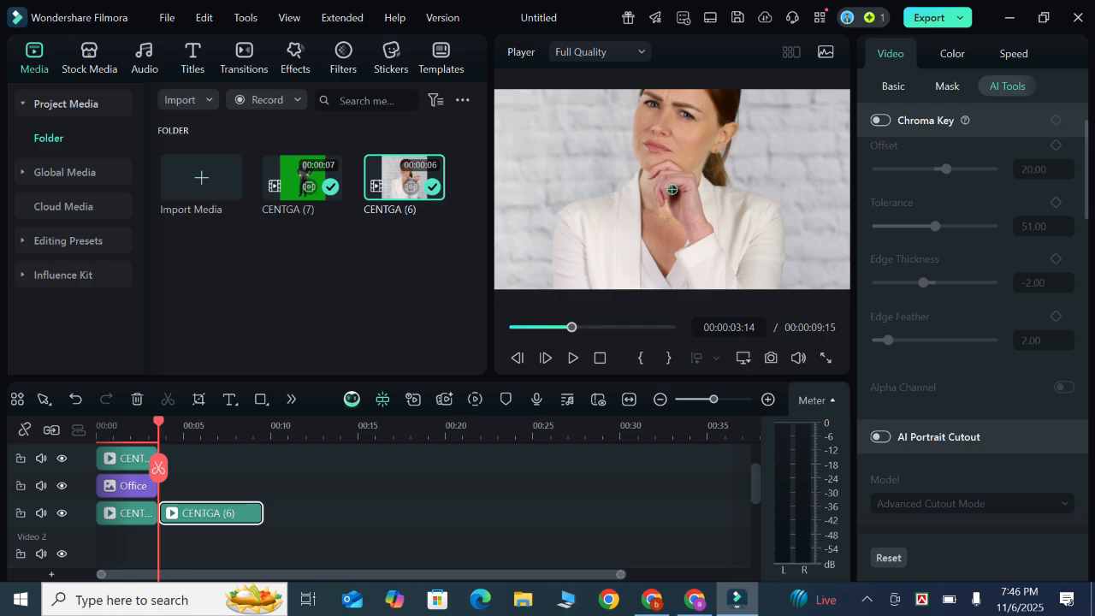
drag(672, 190, 652, 132)
key(ctrl+z)
key(ctrl+z)
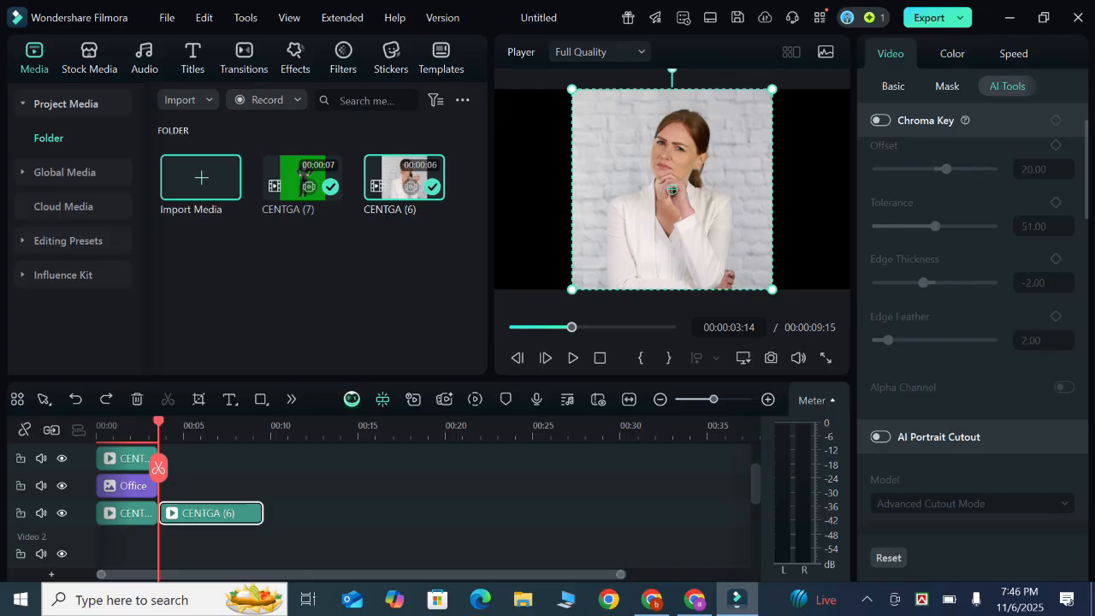
click(201, 177)
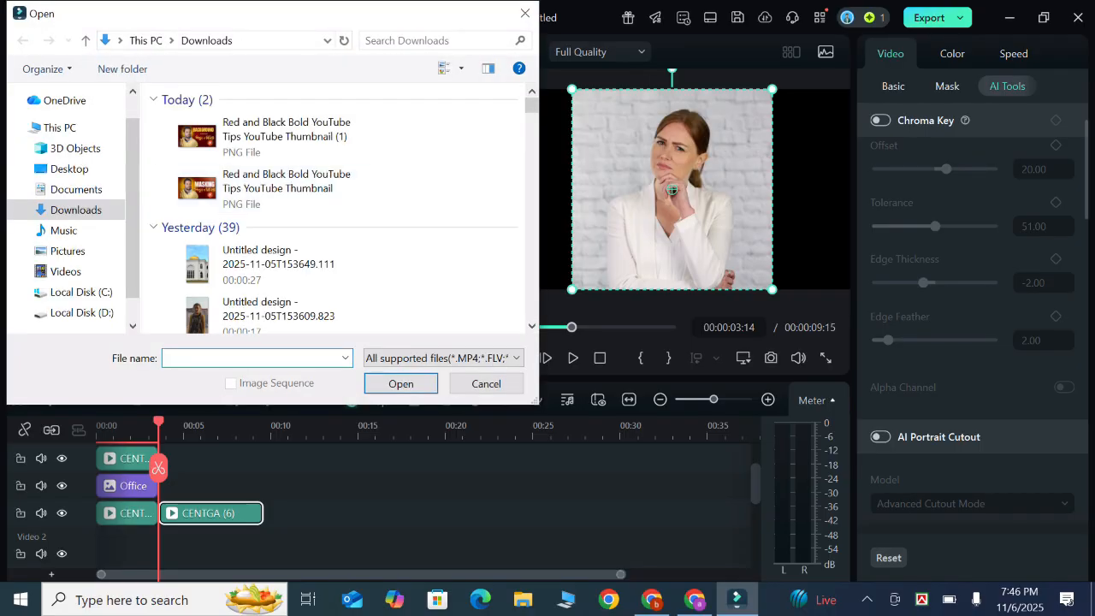
click(524, 13)
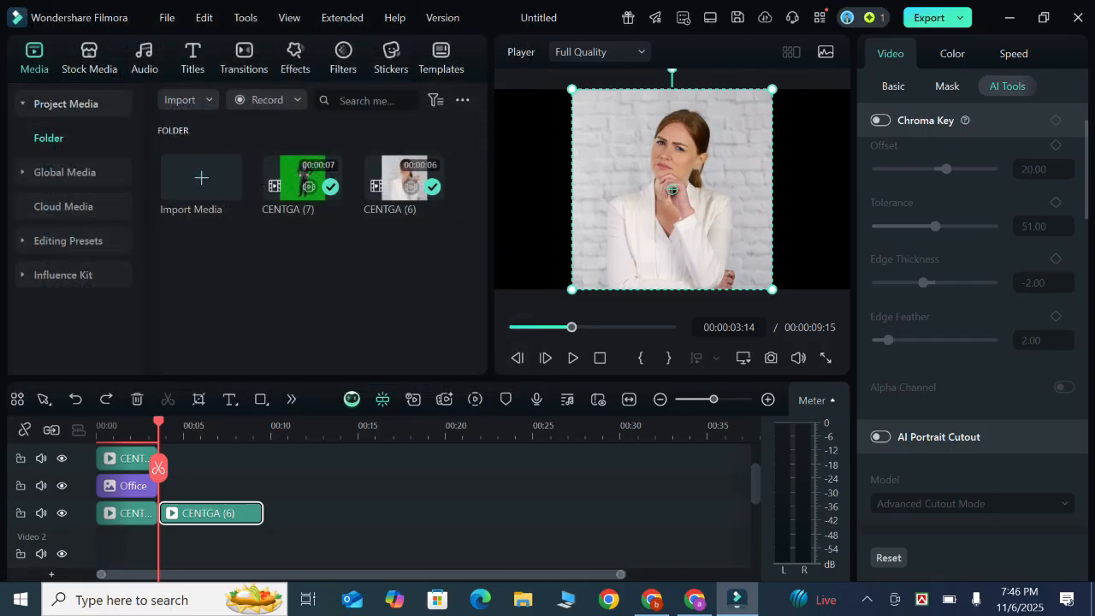
Browse the Trending stock media for a background and download the six-second purple Glow sci fi clip.
click(89, 53)
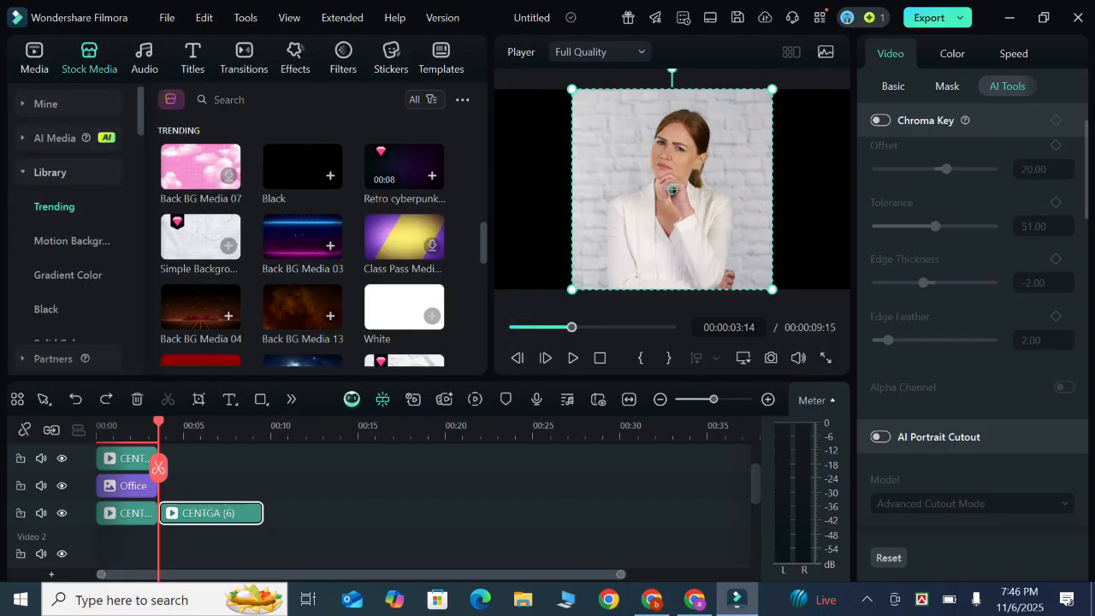
scroll(302, 254, down, 3)
scroll(330, 283, down, 3)
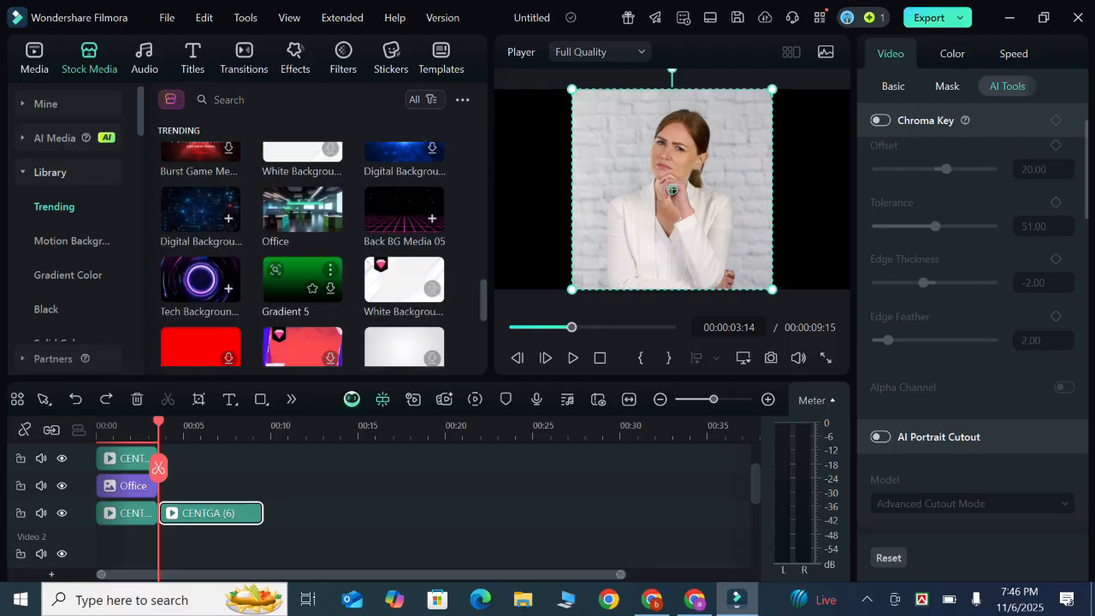
scroll(302, 265, down, 2)
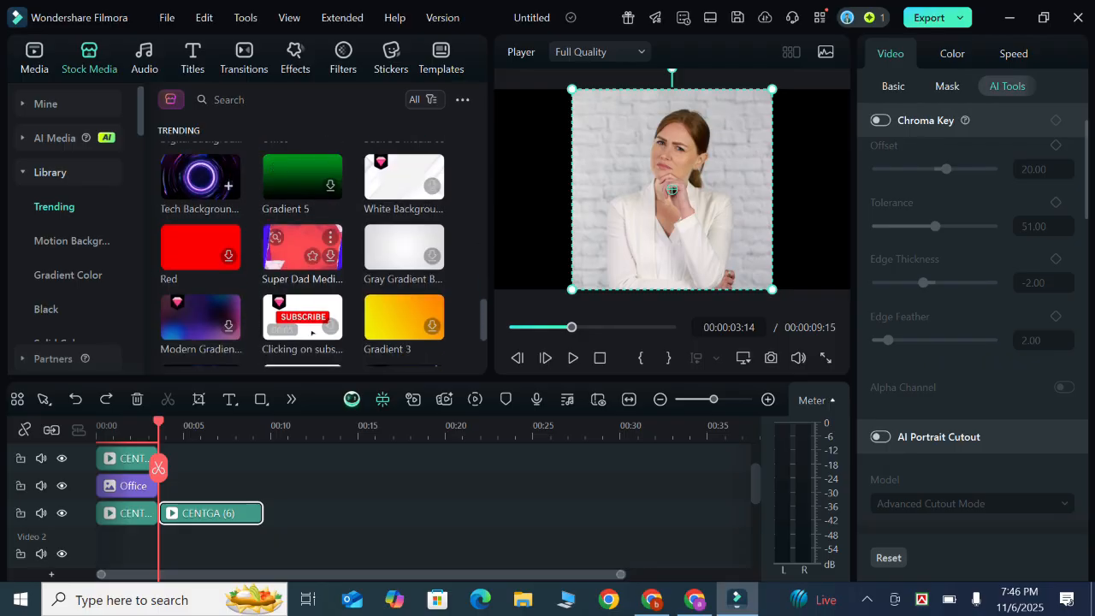
scroll(302, 256, down, 3)
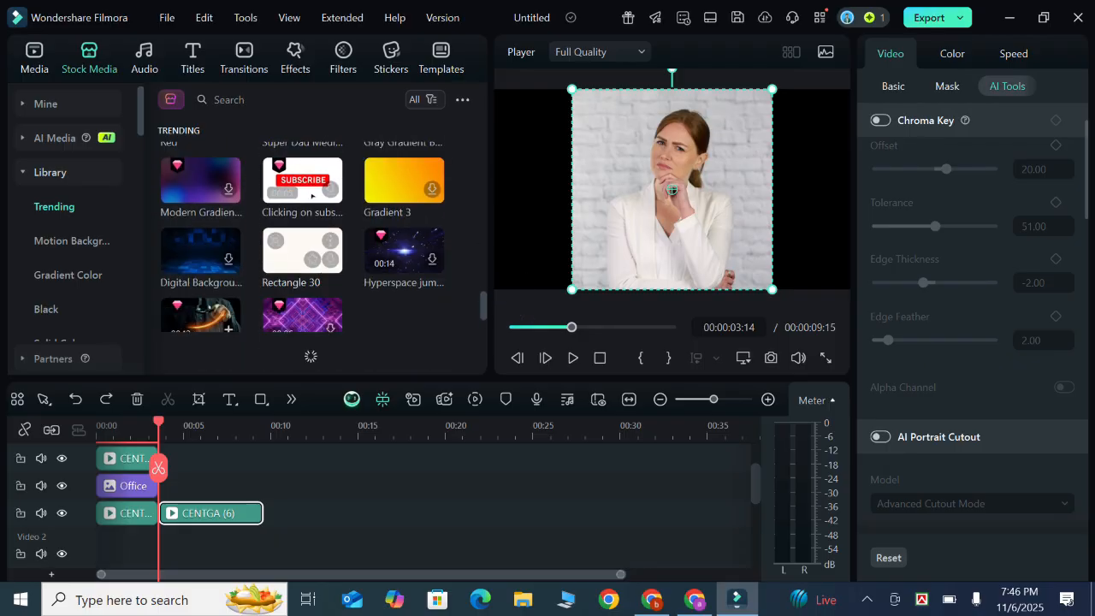
scroll(302, 266, down, 1)
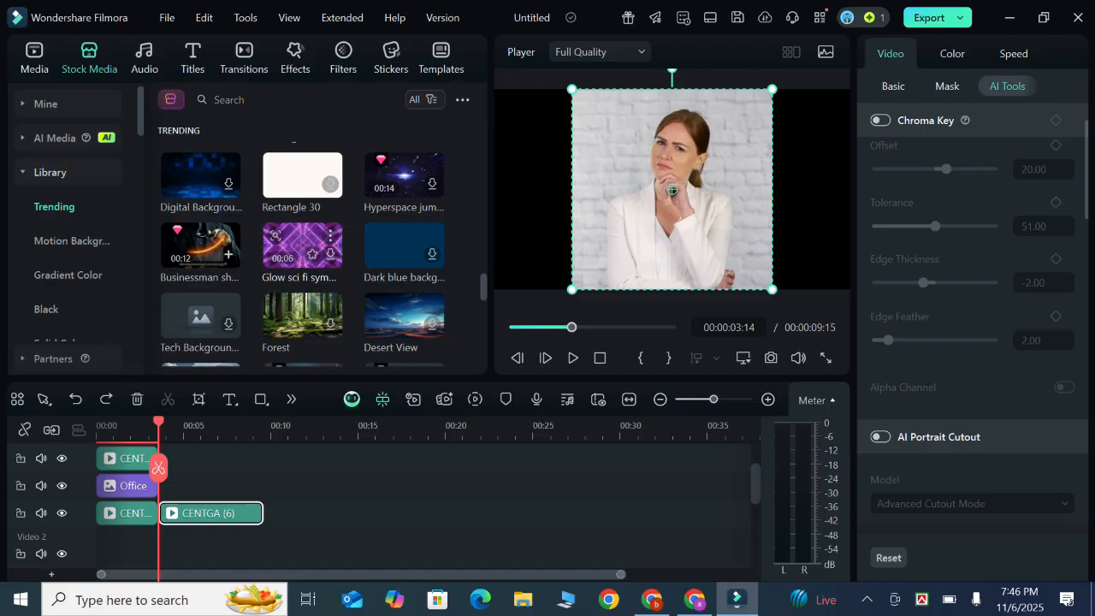
click(331, 254)
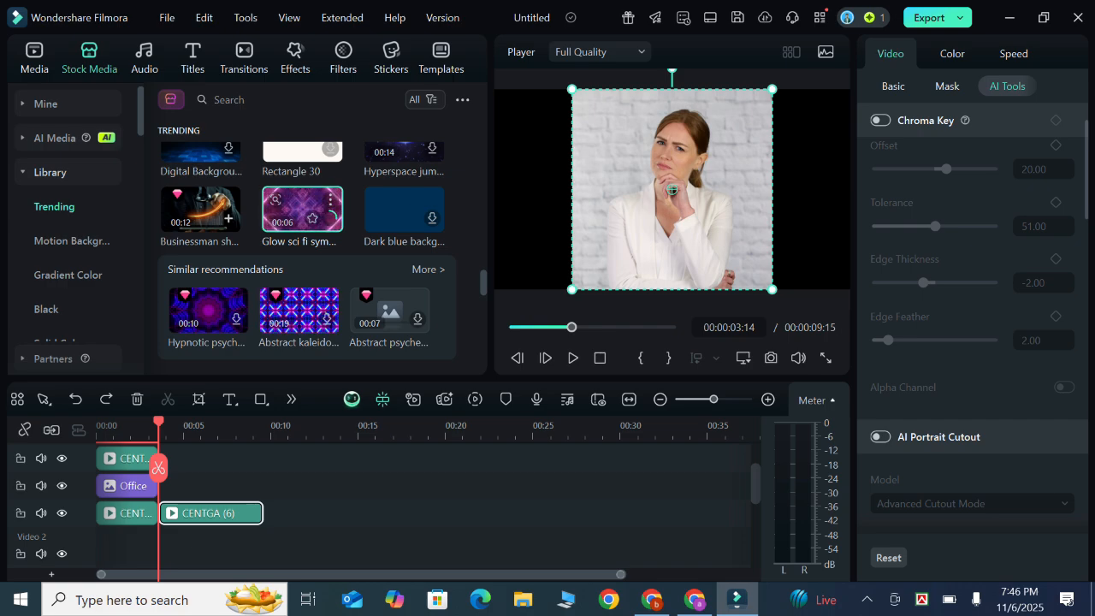
Add the House background from the Trending stock media directly after the Office clip on its track.
scroll(301, 253, up, 10)
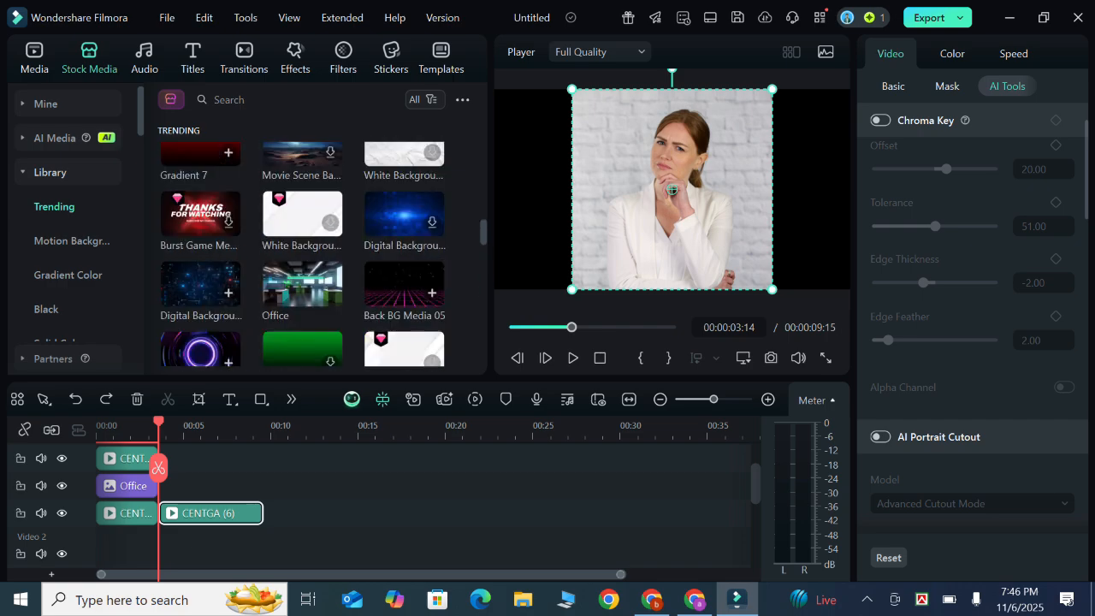
scroll(302, 252, up, 5)
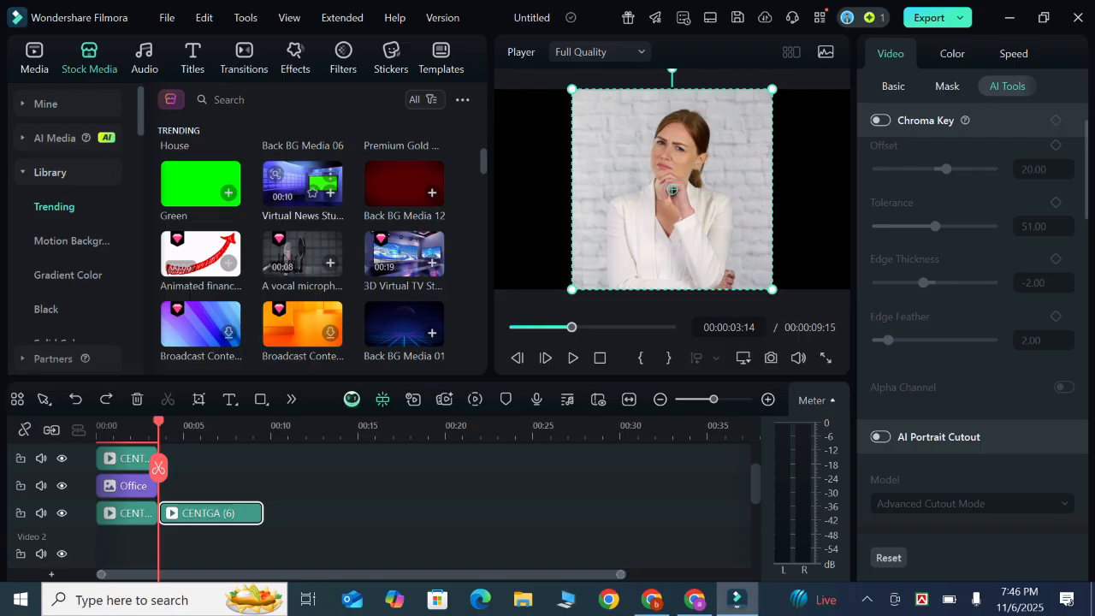
scroll(301, 252, up, 1)
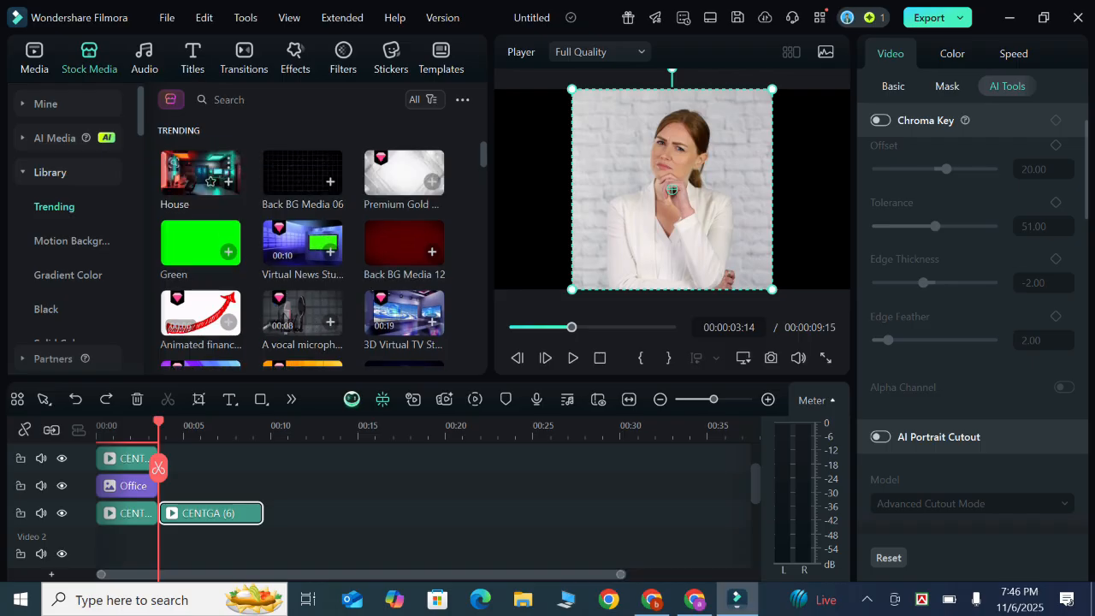
click(201, 175)
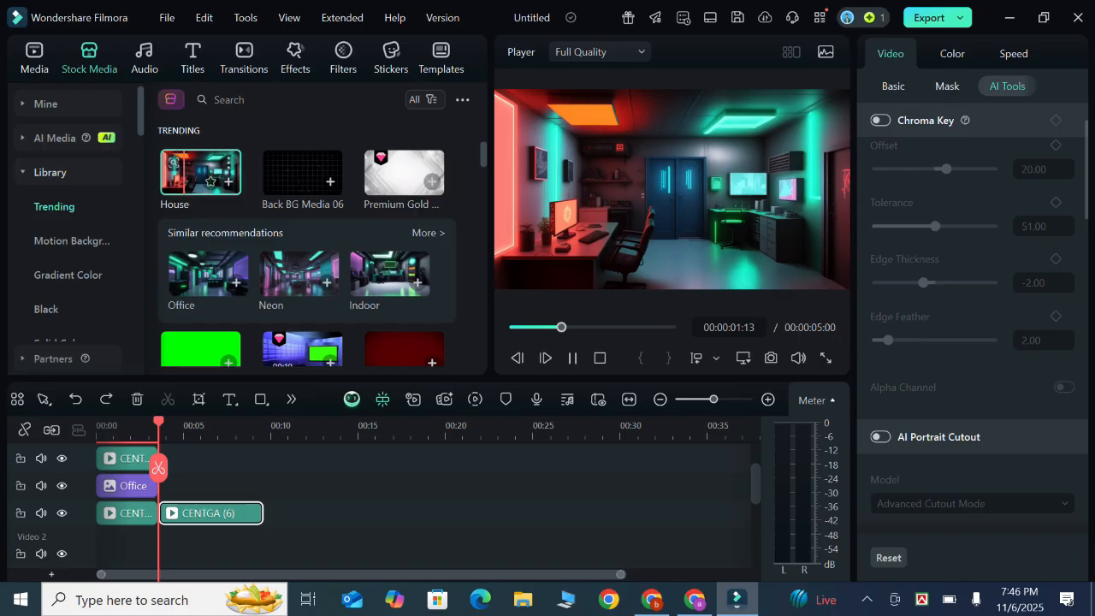
drag(201, 175, 184, 485)
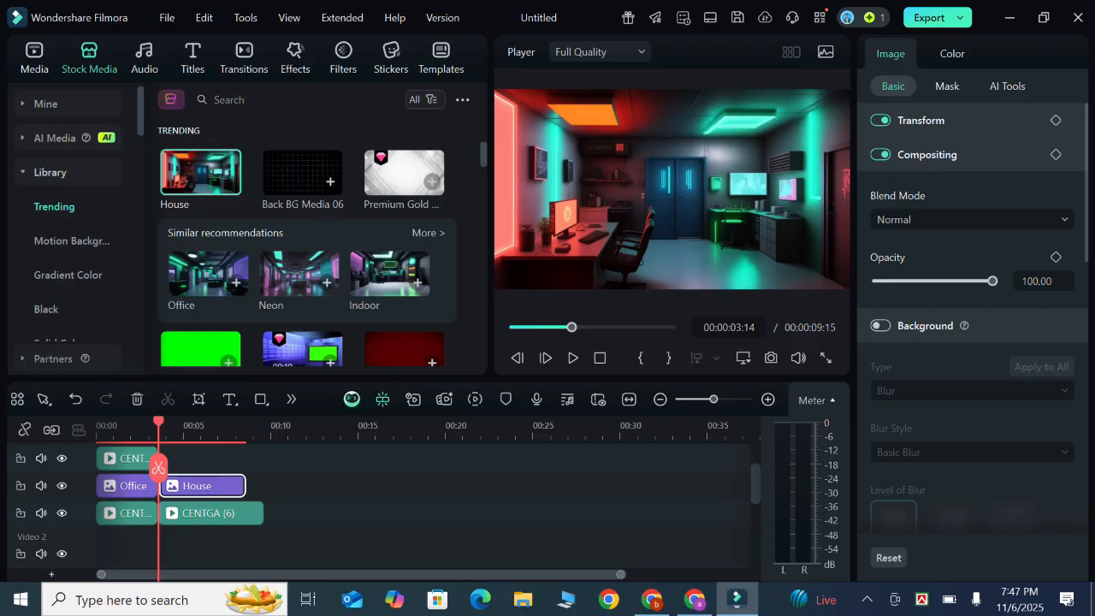
Duplicate the CENTGA (6) clip onto the track above House, directly after the top CENTGA (7) clip.
click(210, 514)
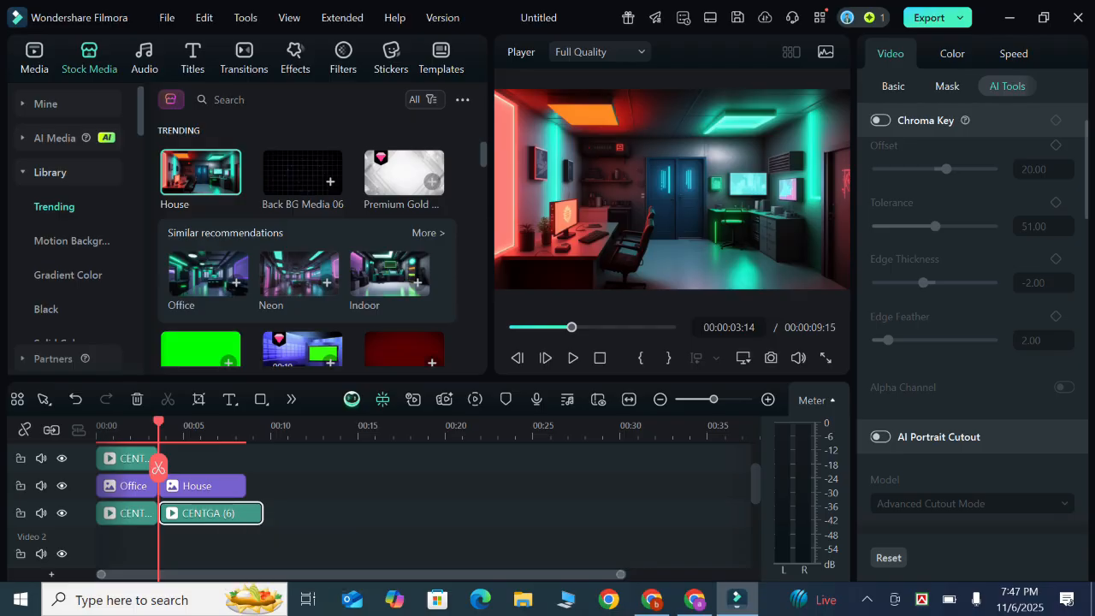
drag(202, 514, 203, 461)
drag(205, 459, 205, 458)
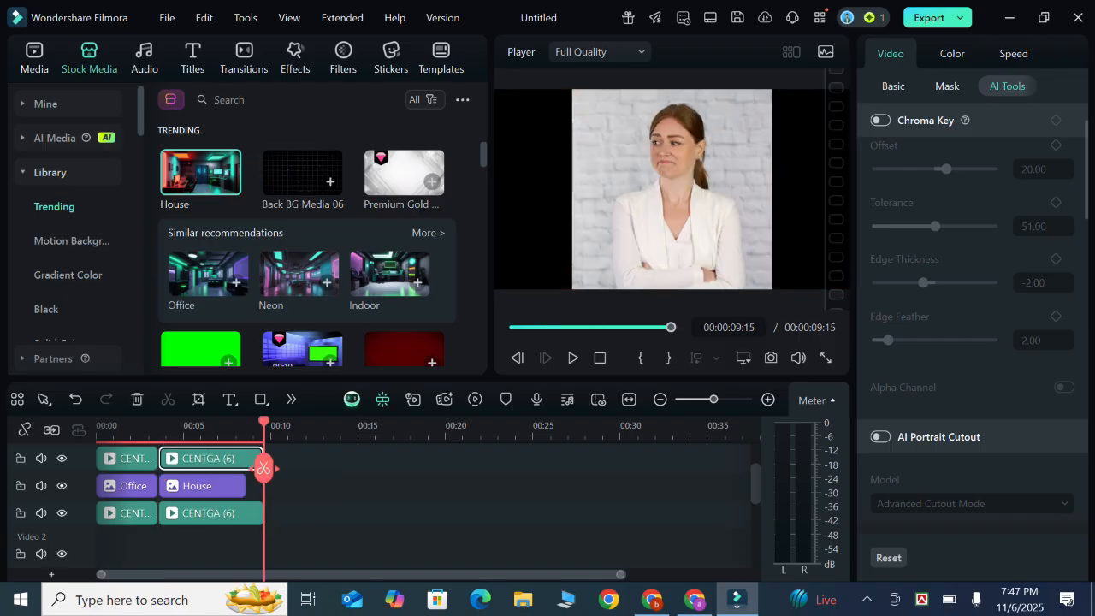
Extend the House clip to the end of the CENTGA (6) clips and set the playhead to 00:00:04:19.
drag(263, 467, 174, 494)
click(174, 493)
drag(244, 486, 262, 485)
mouse_move(174, 493)
mouse_down()
mouse_move(213, 489)
mouse_move(178, 481)
mouse_up()
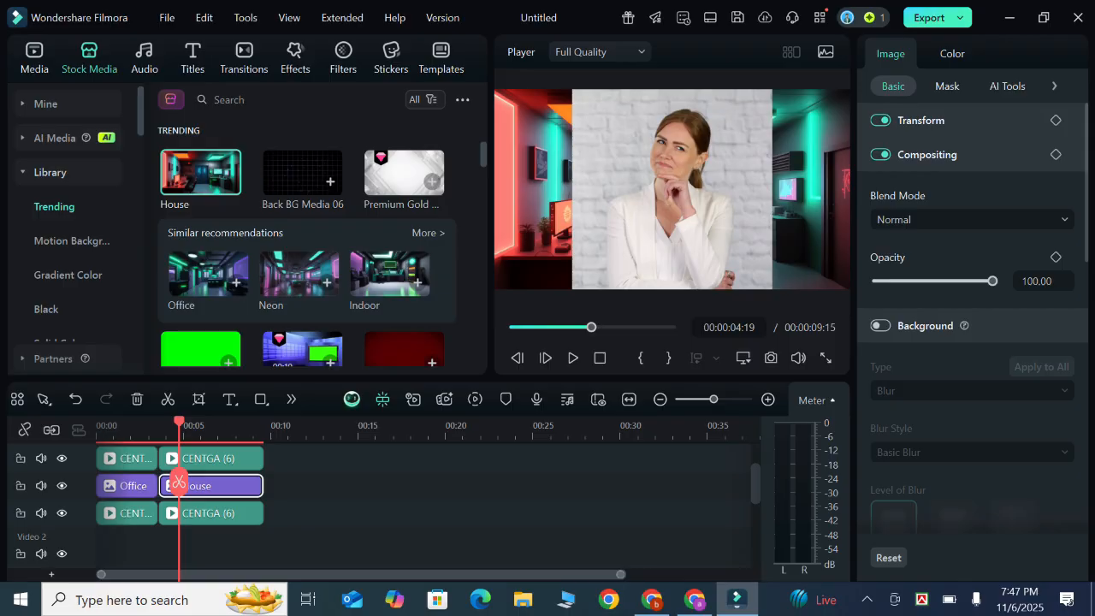
Turn on Chroma Key for the House clip, and both Chroma Key and AI Portrait Cutout for the top CENTGA (6) clip.
click(1007, 86)
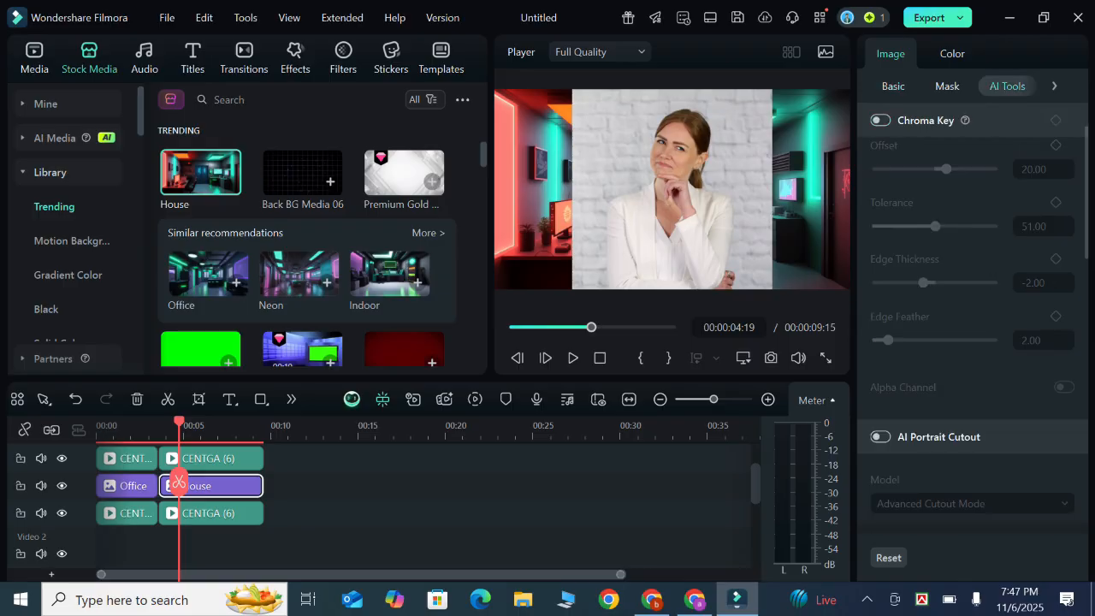
click(880, 121)
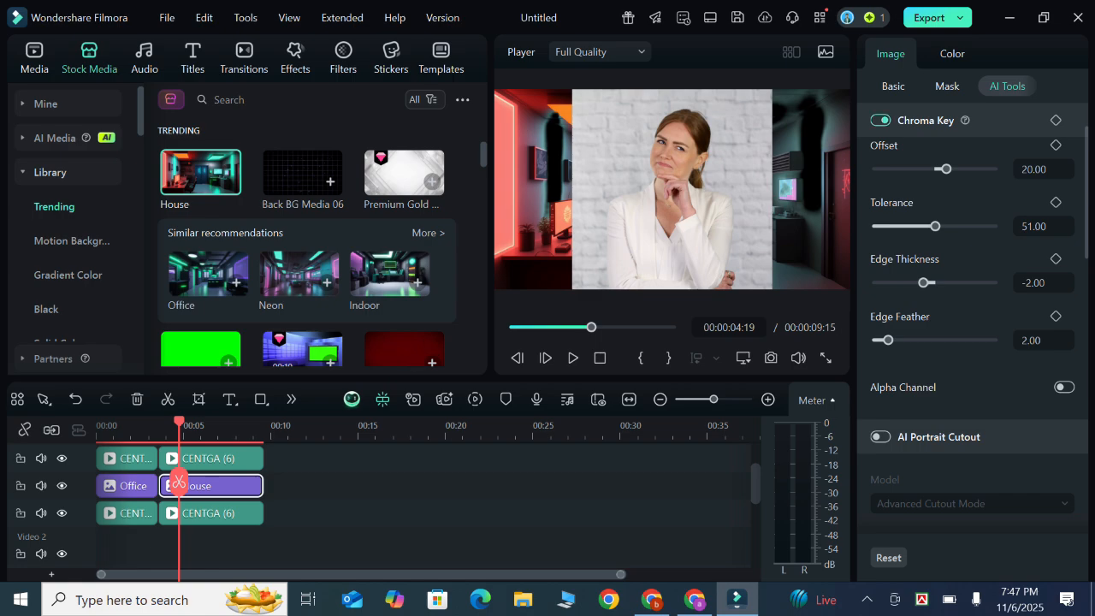
click(212, 459)
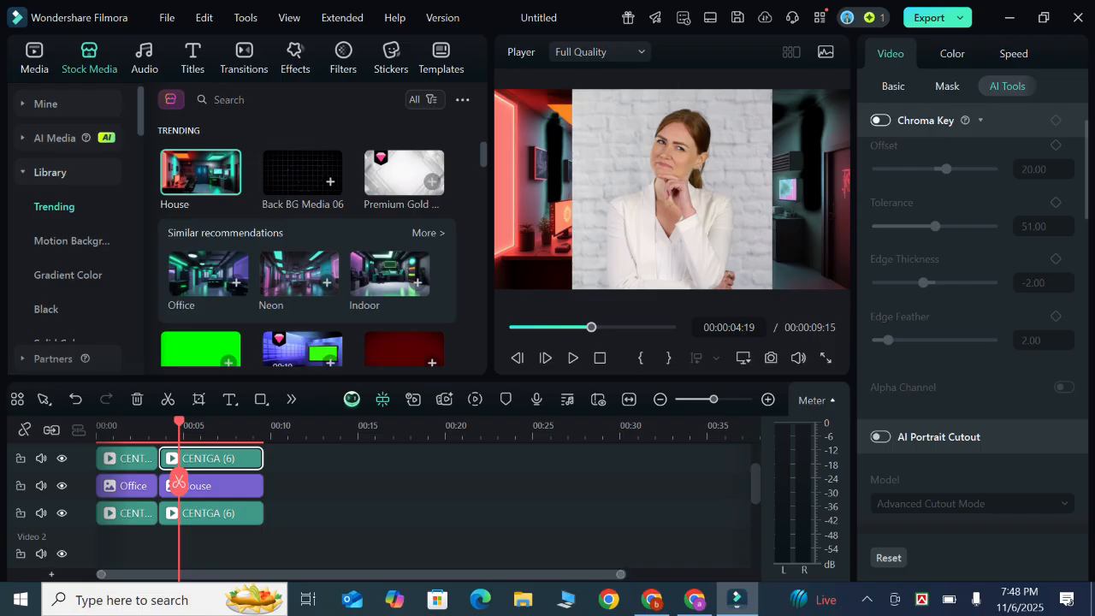
click(881, 120)
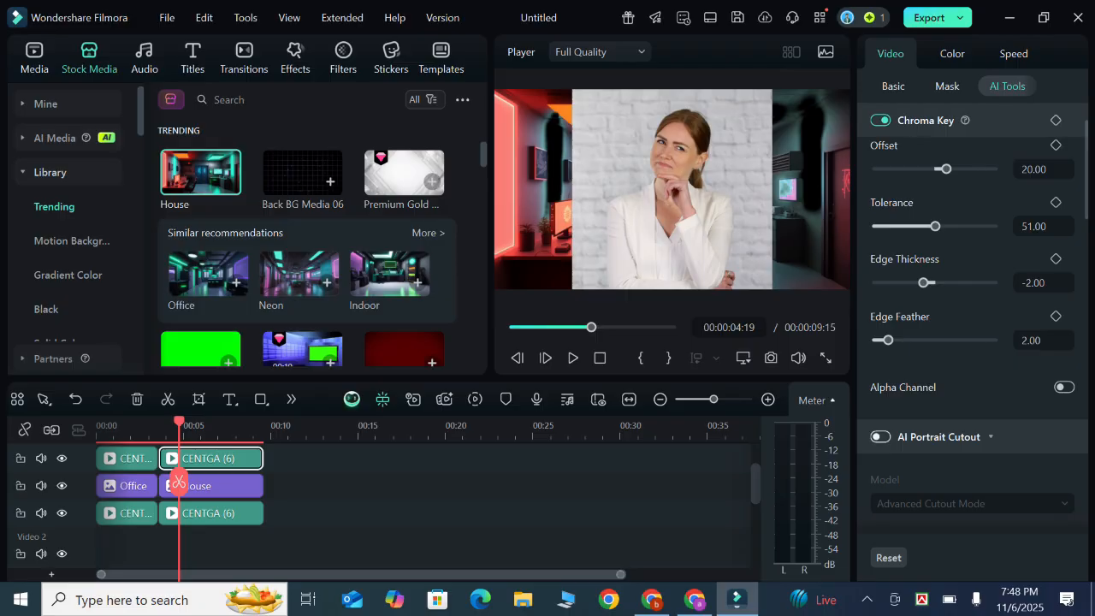
click(880, 436)
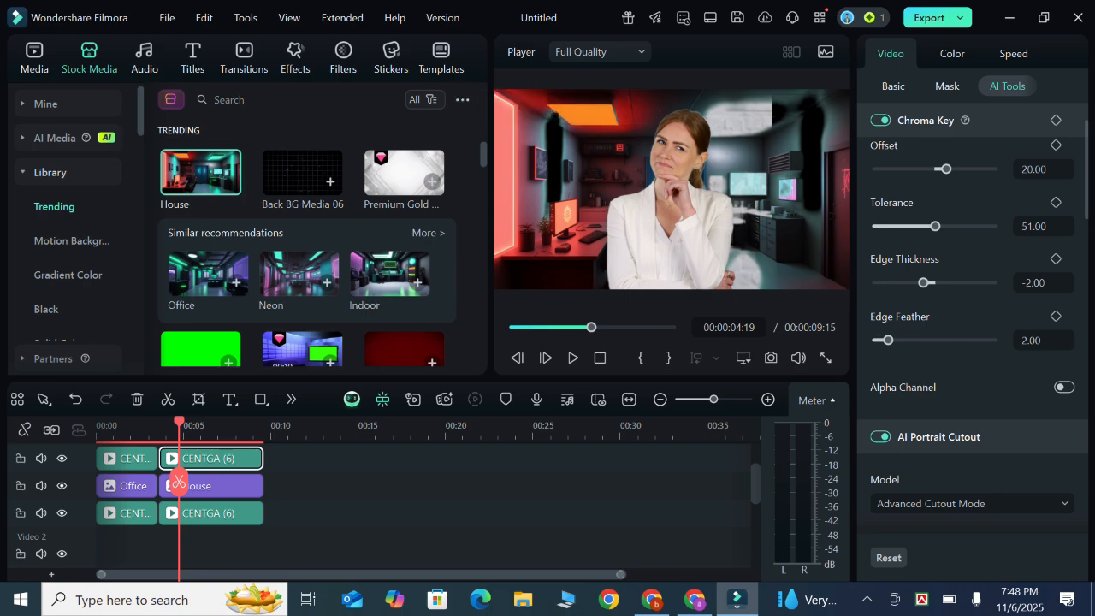
Play the combined sequence from the start of the timeline.
drag(178, 481, 97, 485)
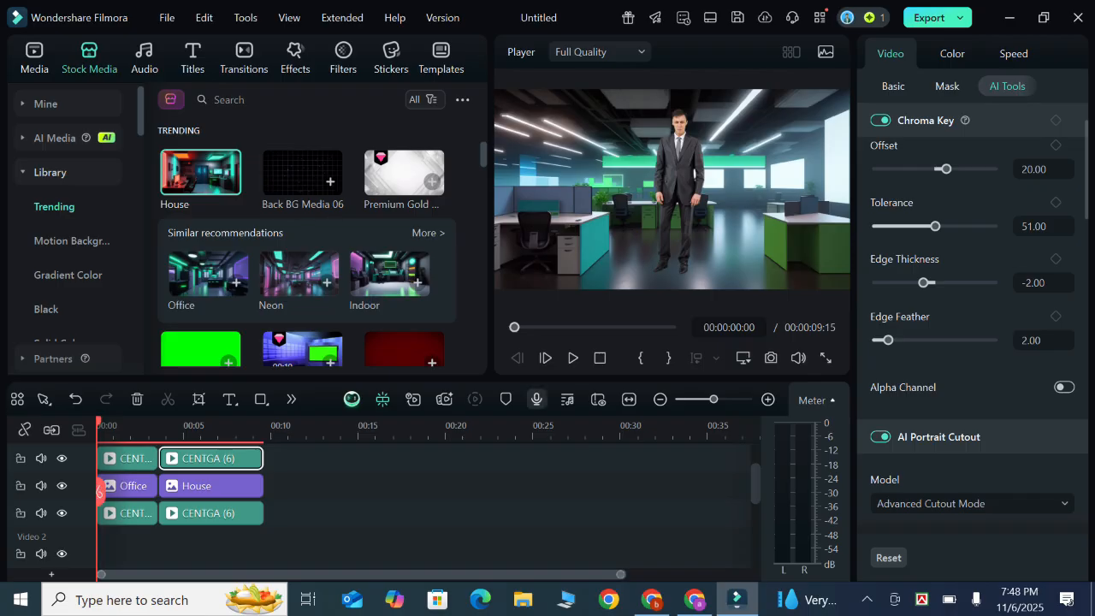
click(573, 357)
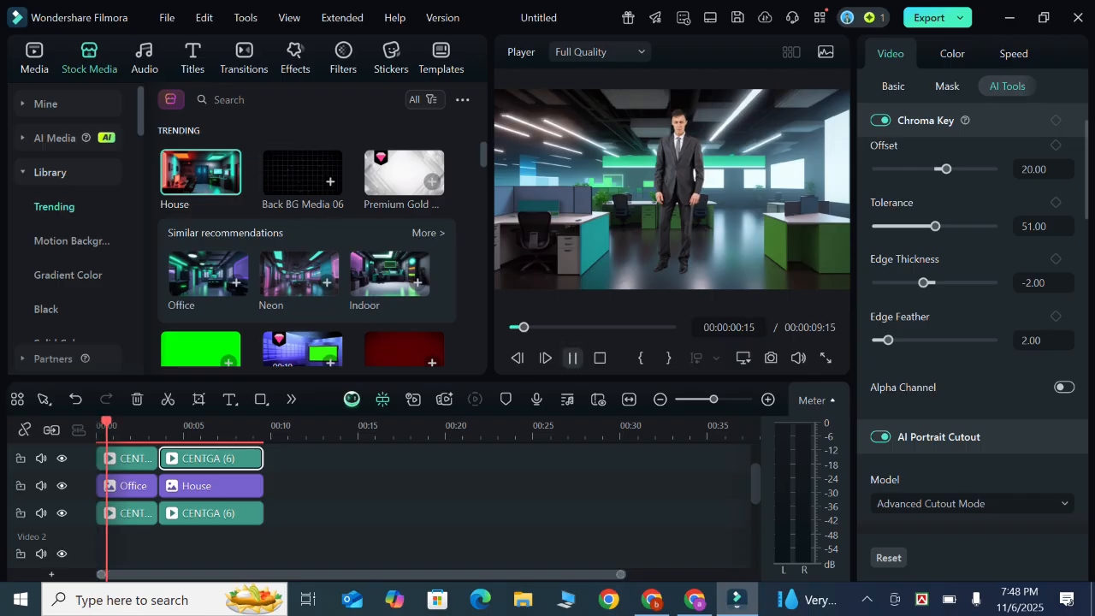